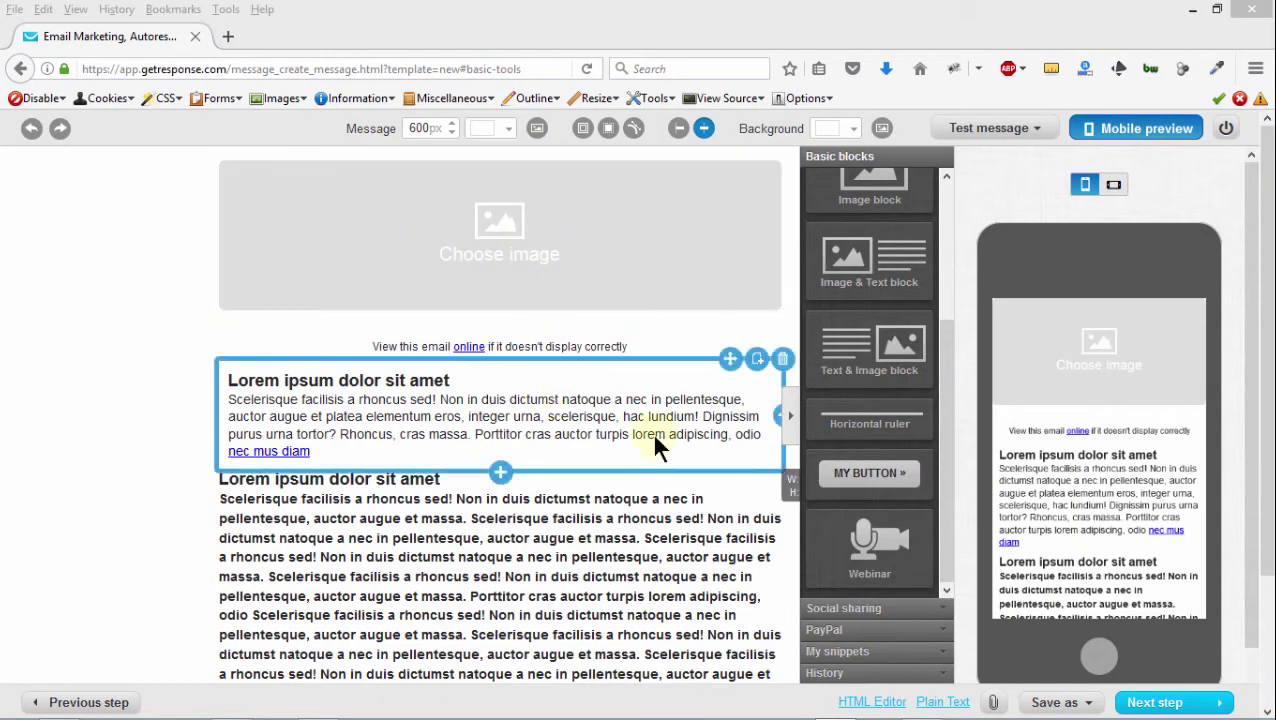
Restore the 2:22:38 PM entry from the History list.
left_click(840, 672)
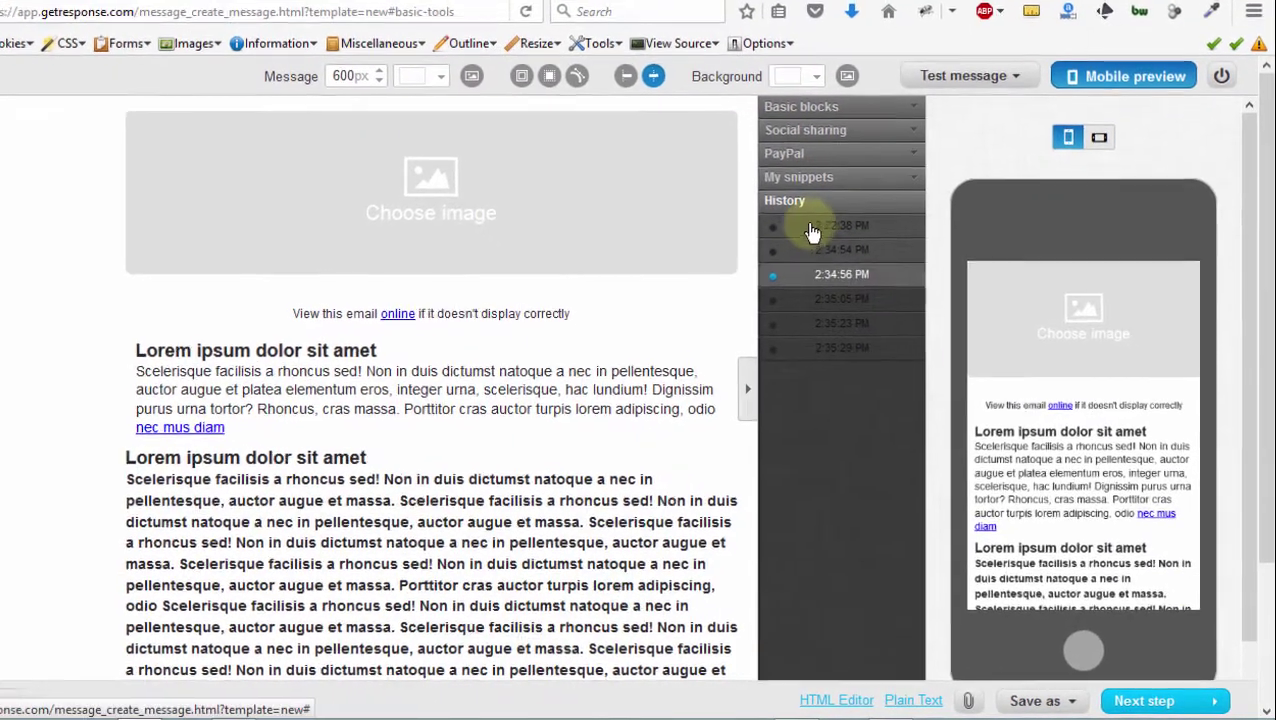
left_click(790, 214)
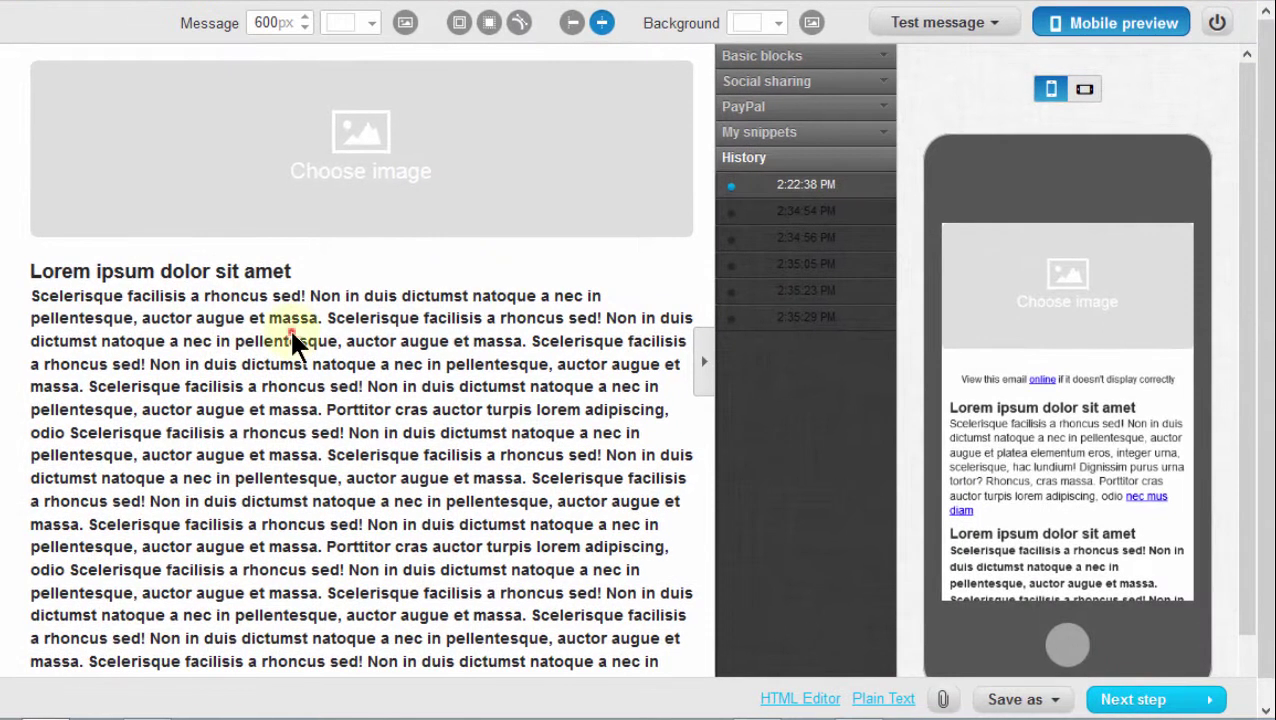
Delete the lorem ipsum body paragraph from the text block.
left_click(290, 340)
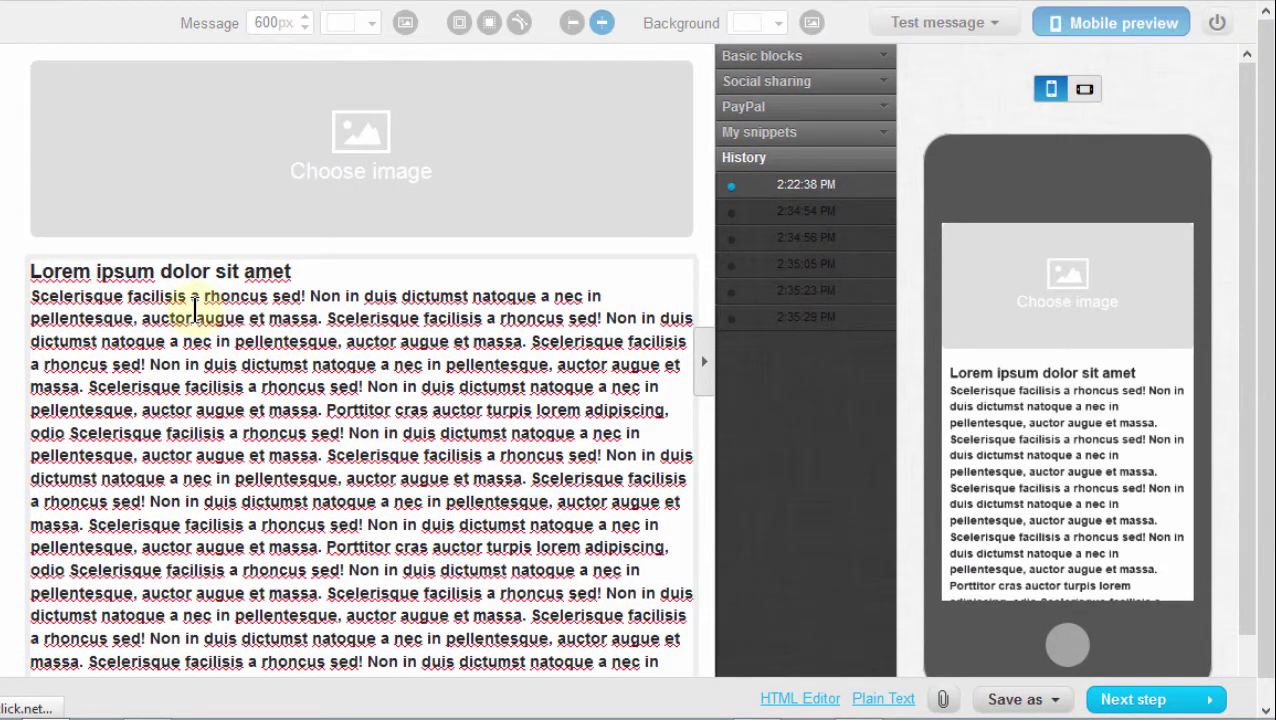
left_click(145, 319)
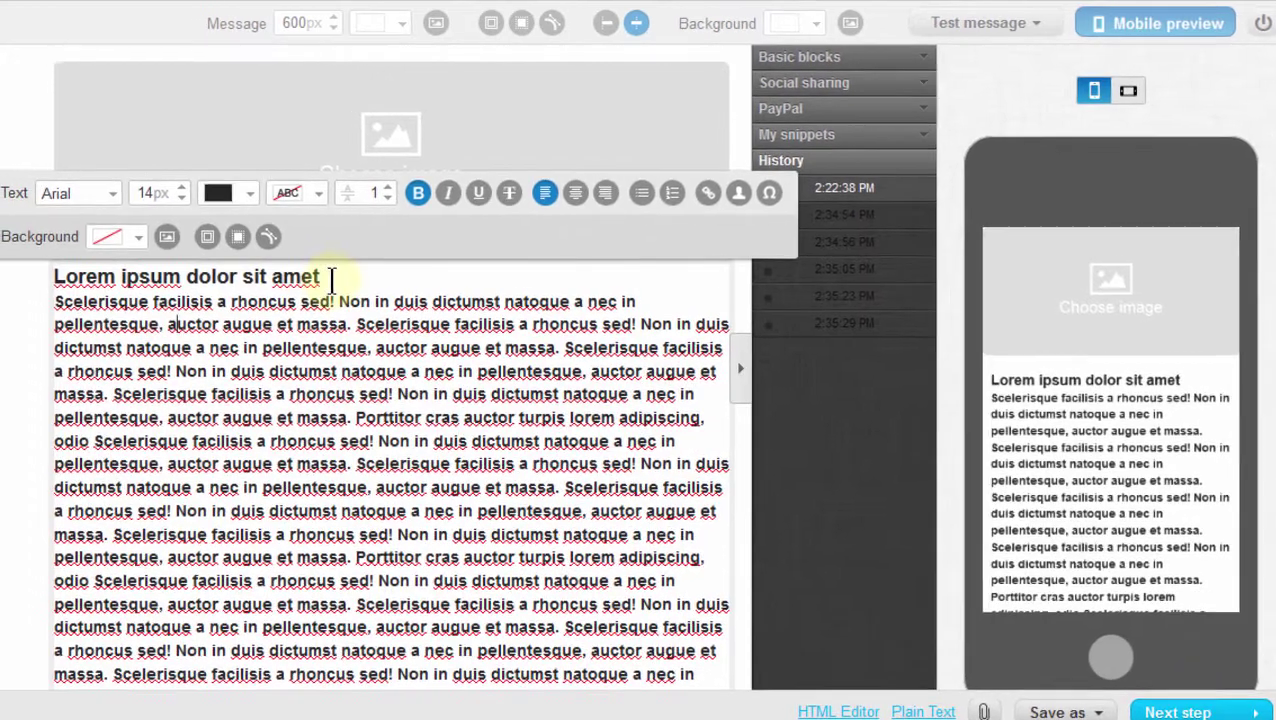
mouse_move(305, 274)
left_mouse_down()
mouse_move(346, 643)
mouse_move(200, 700)
left_mouse_up()
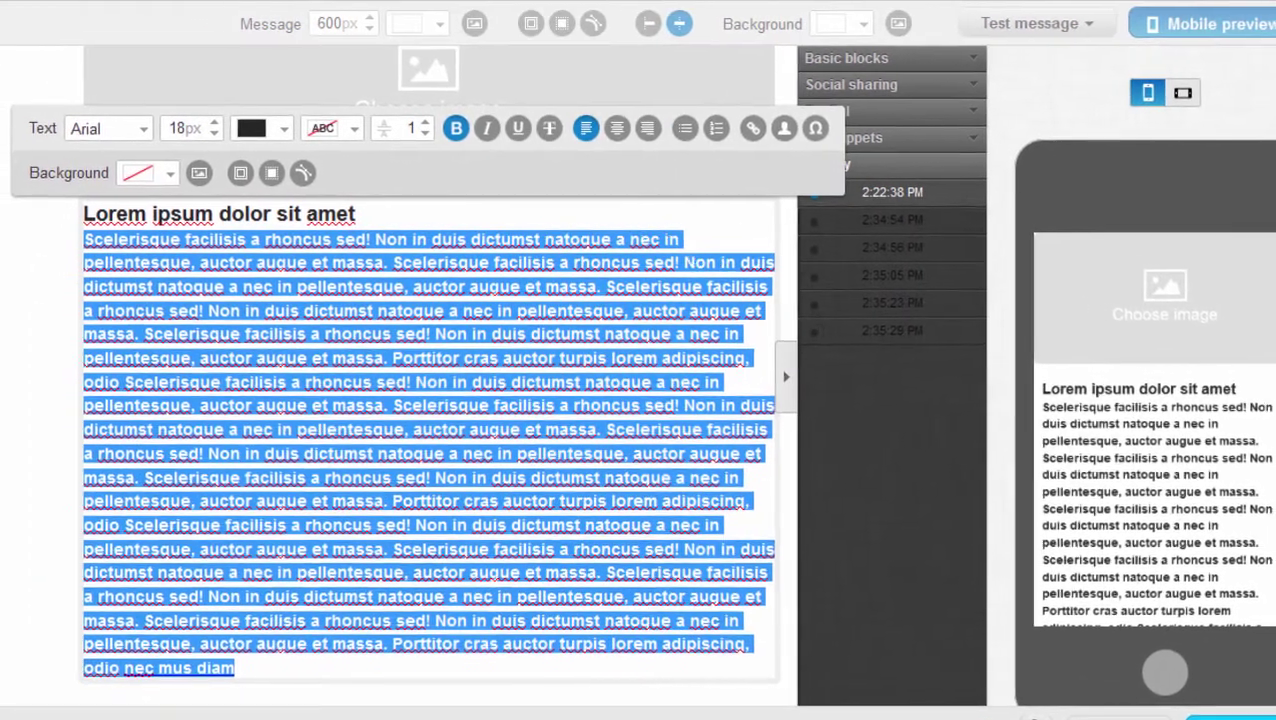
key("Delete")
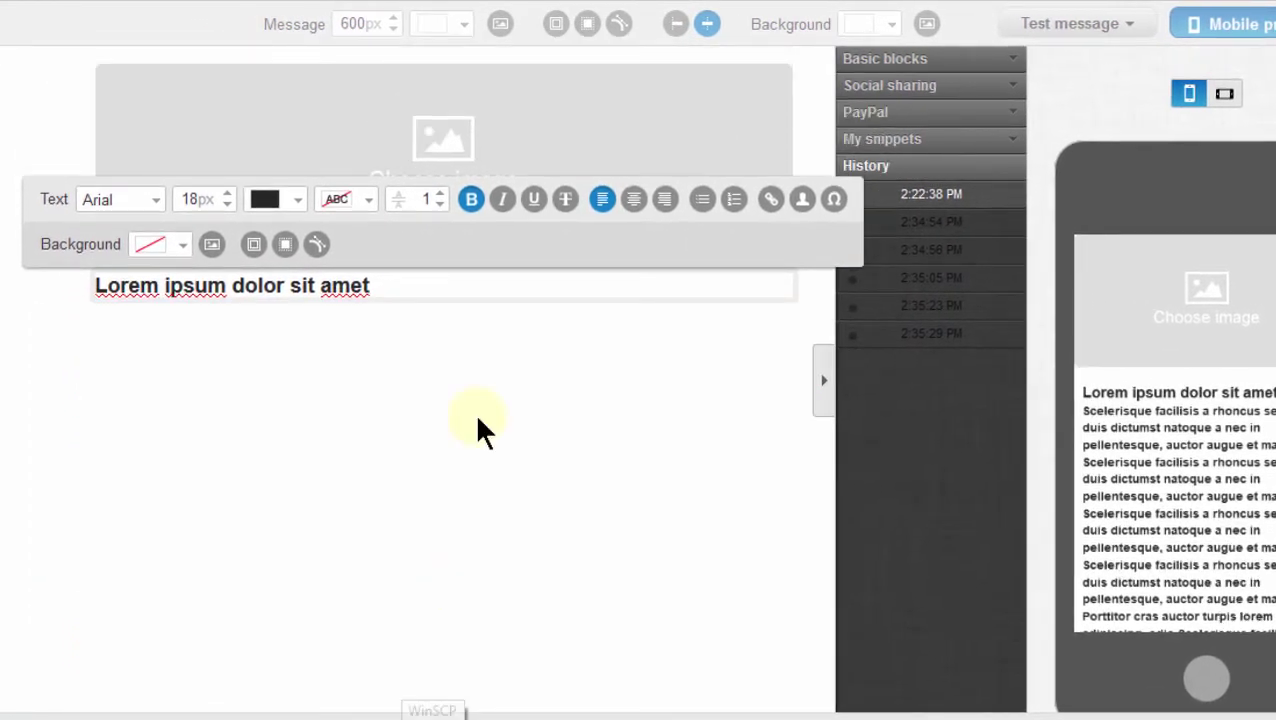
Change the heading to 'Welcome' and start a new line below it.
key("BackSpace")
key("BackSpace")
key("BackSpace")
key("BackSpace")
key("BackSpace")
key("BackSpace")
type("LWelcom")
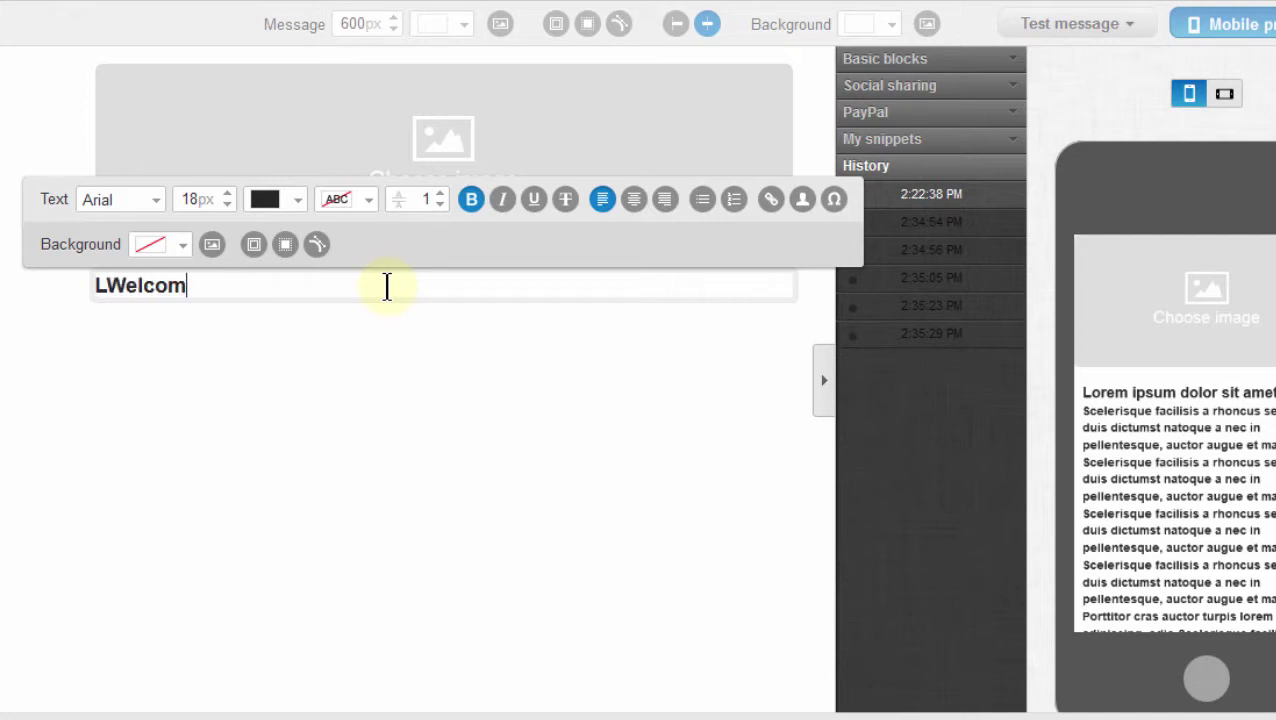
type("e")
left_click(108, 286)
key("BackSpace")
left_click(190, 286)
key("Return")
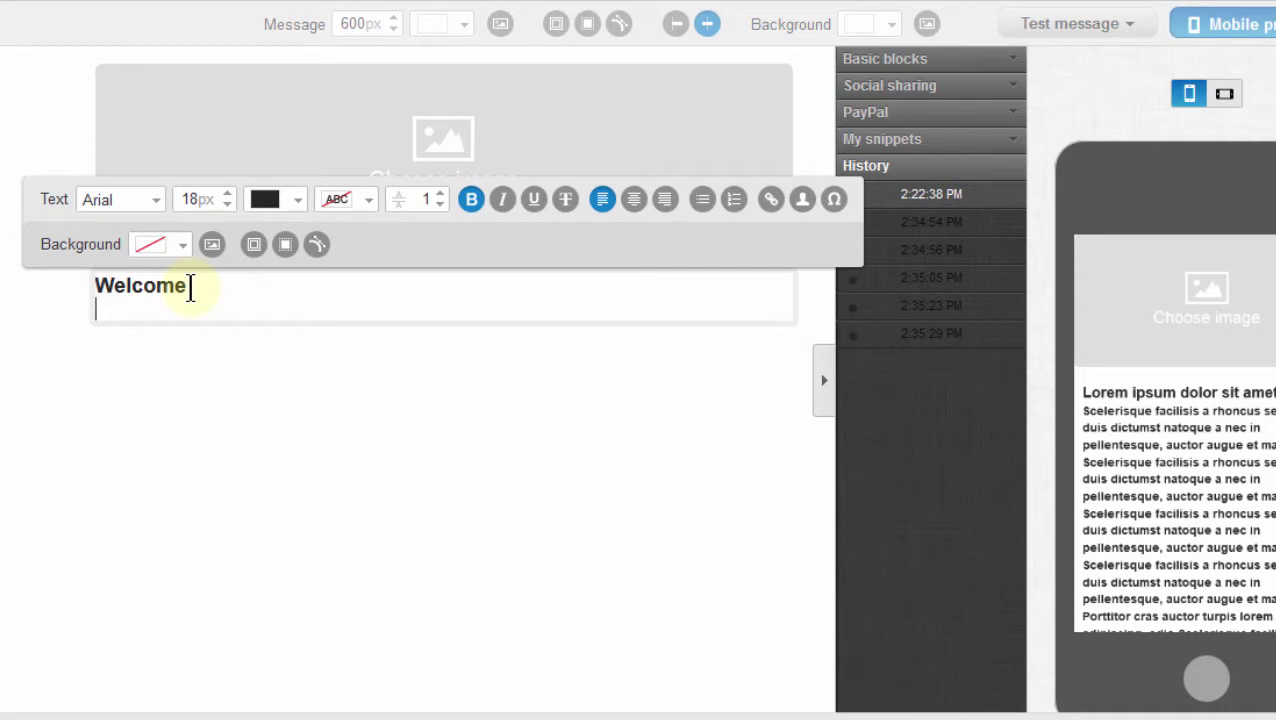
key("Return")
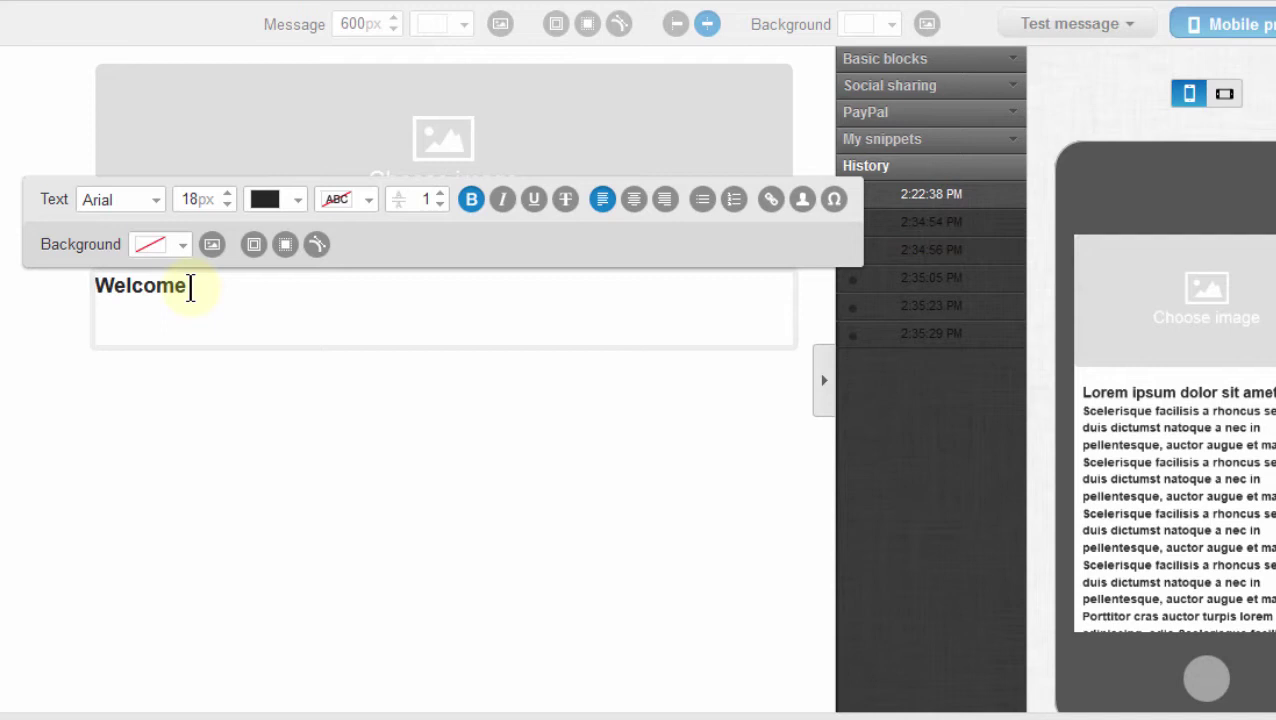
Type the web design and development welcome paragraph and set it to 14px.
type("Welcome to my ")
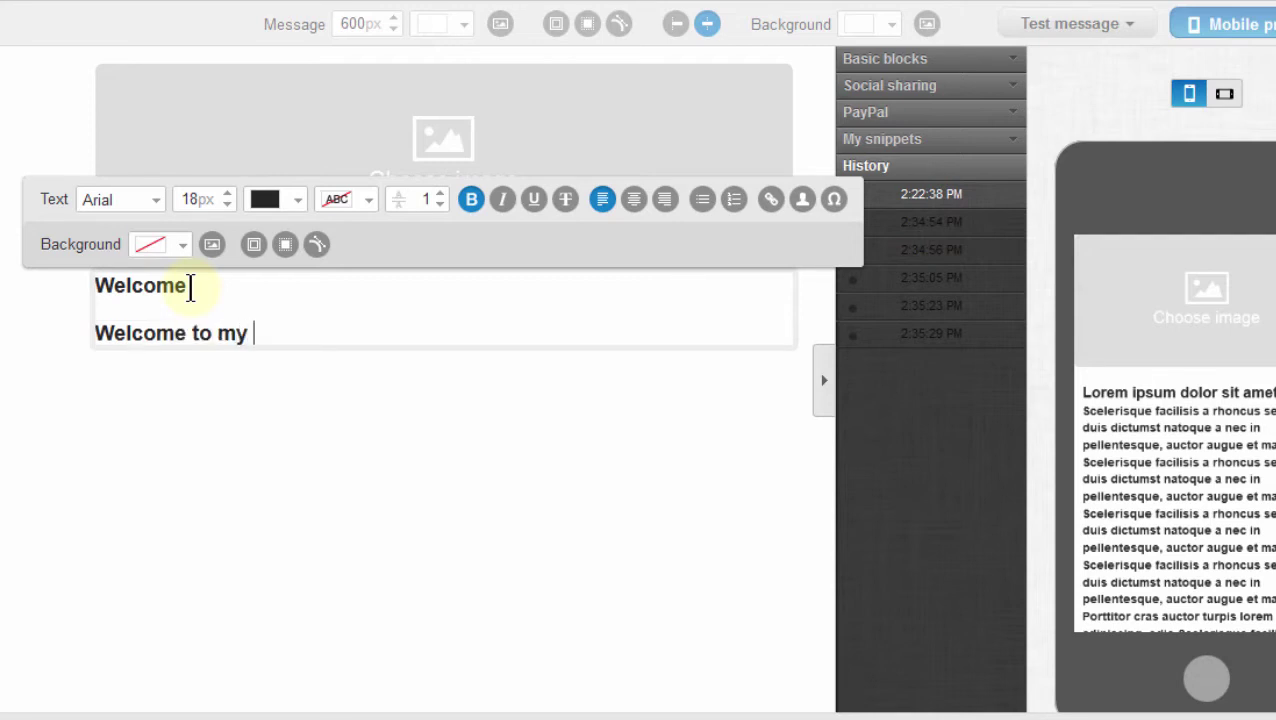
type("Website, You ")
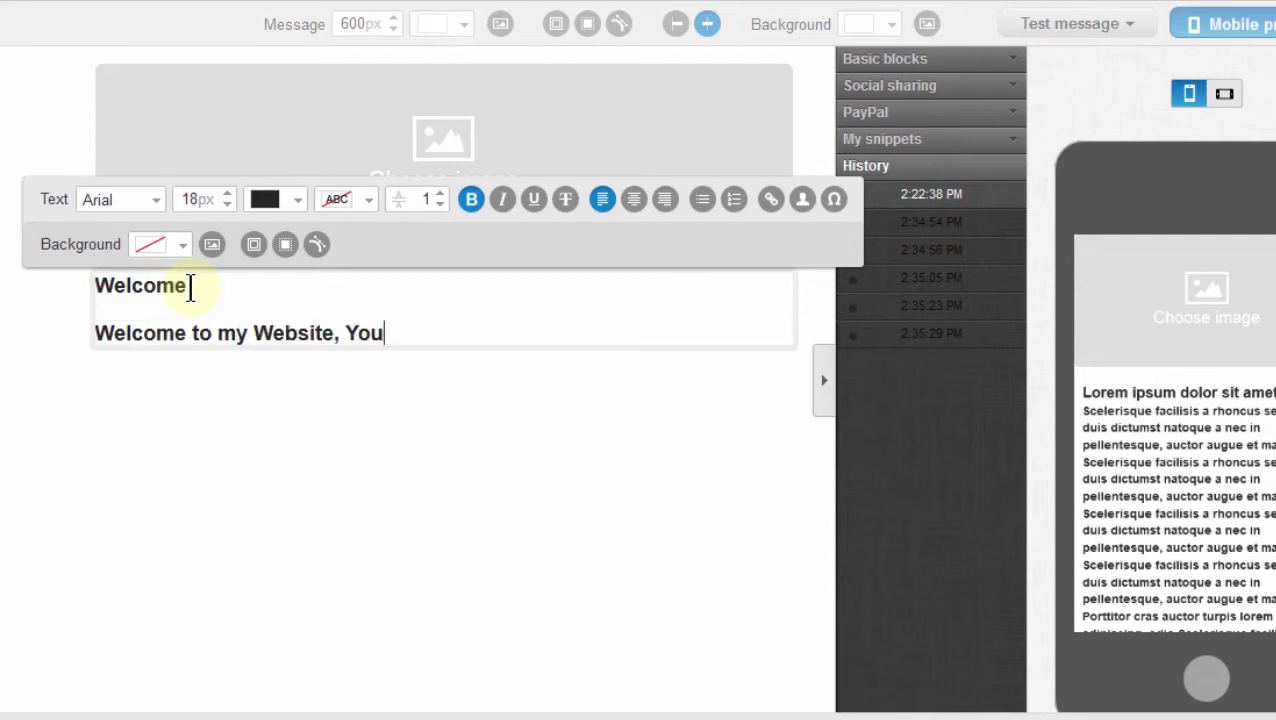
type("will learn about web design and development.")
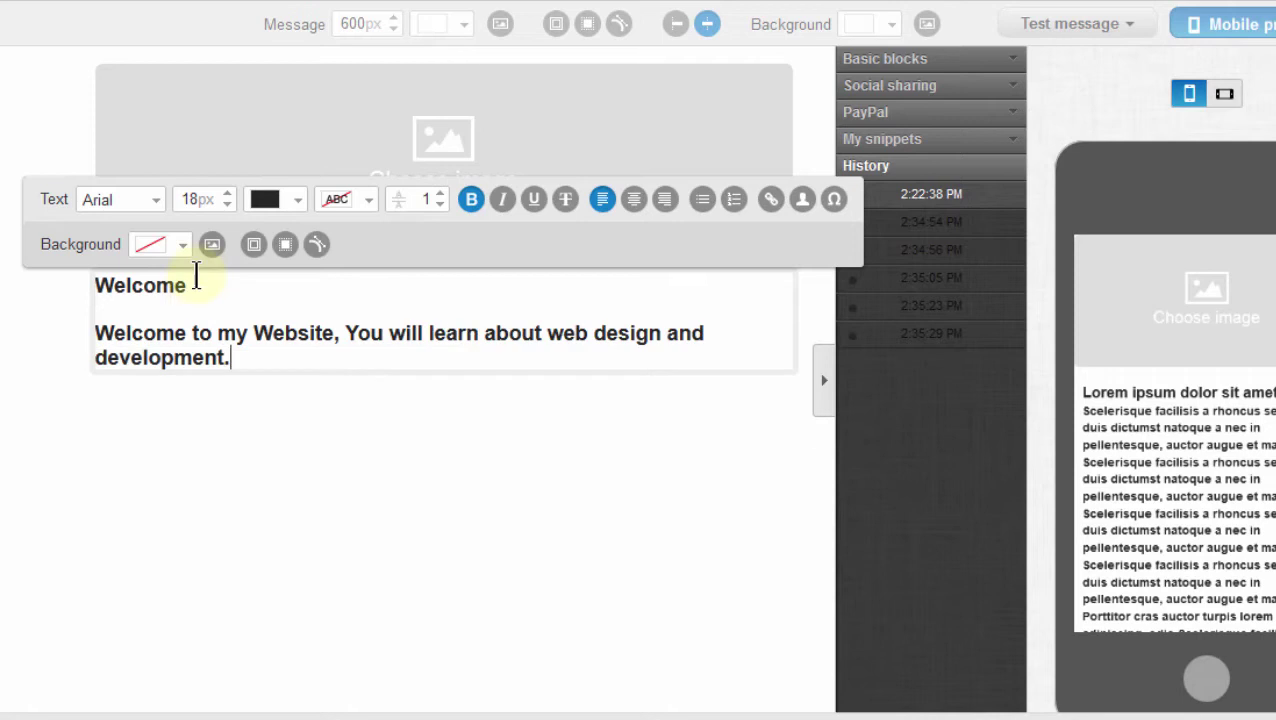
left_click_drag(237, 357, 98, 330)
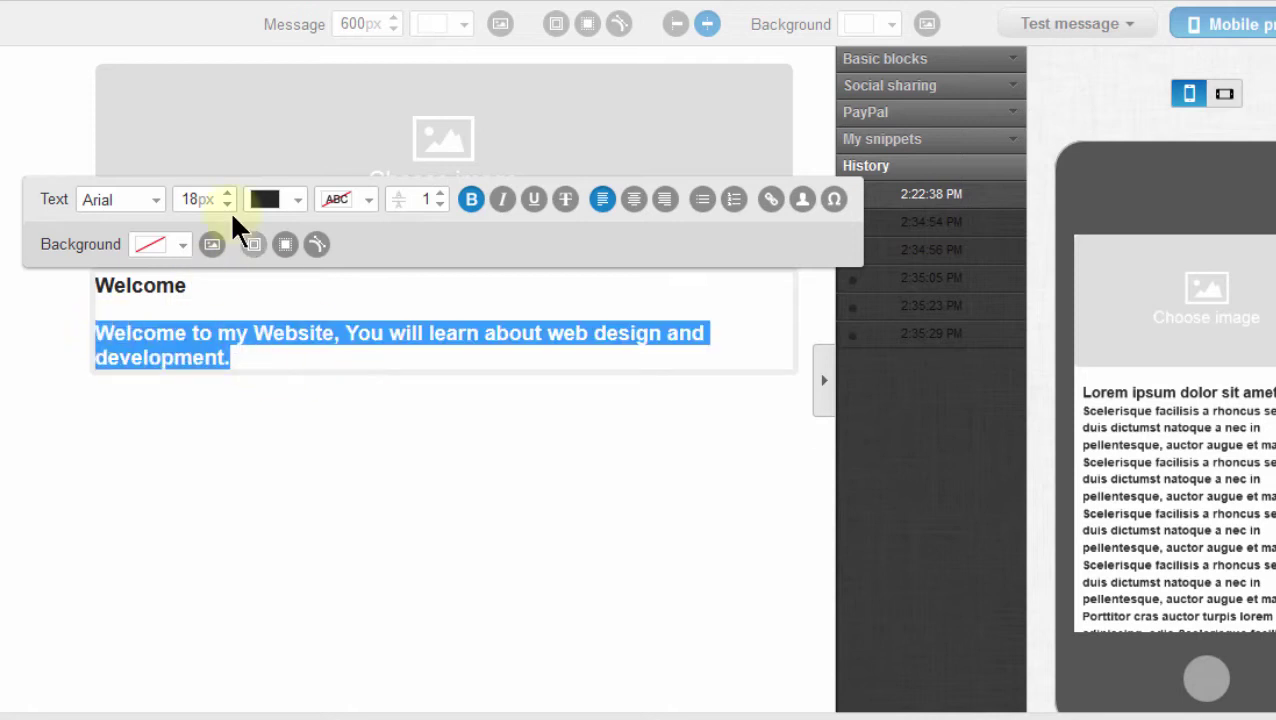
double_click(195, 199)
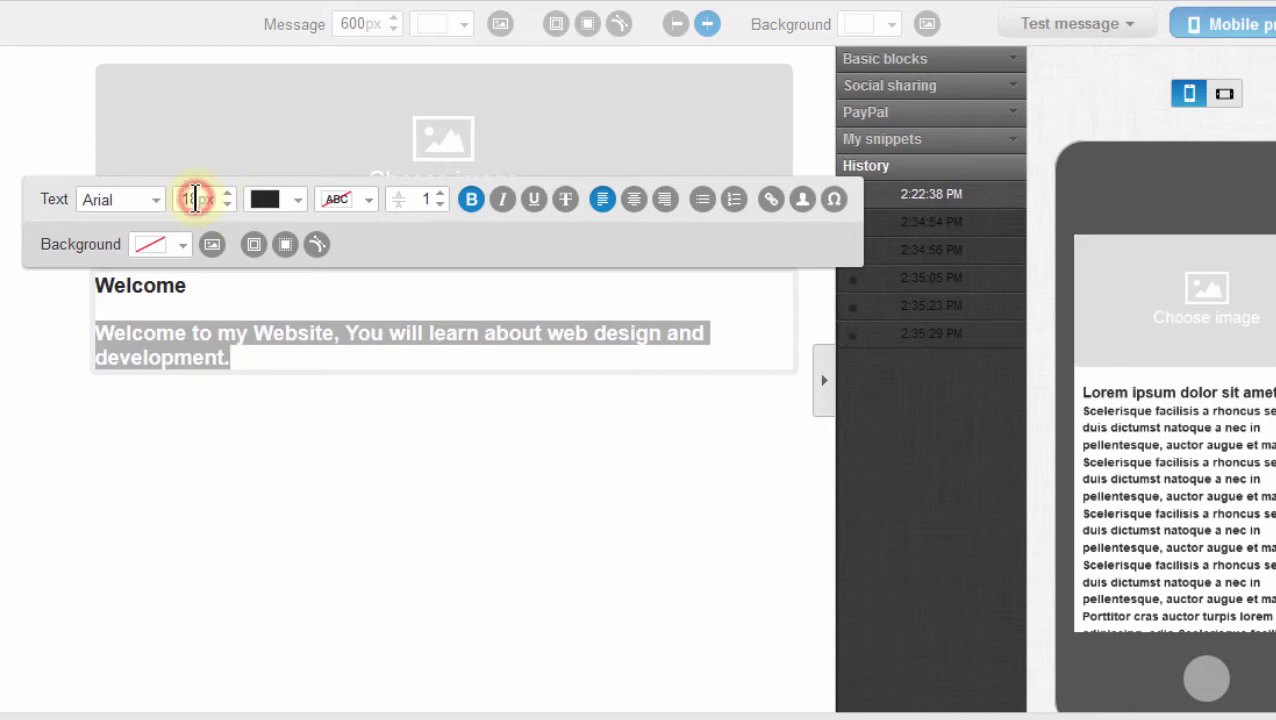
type("14")
key("Return")
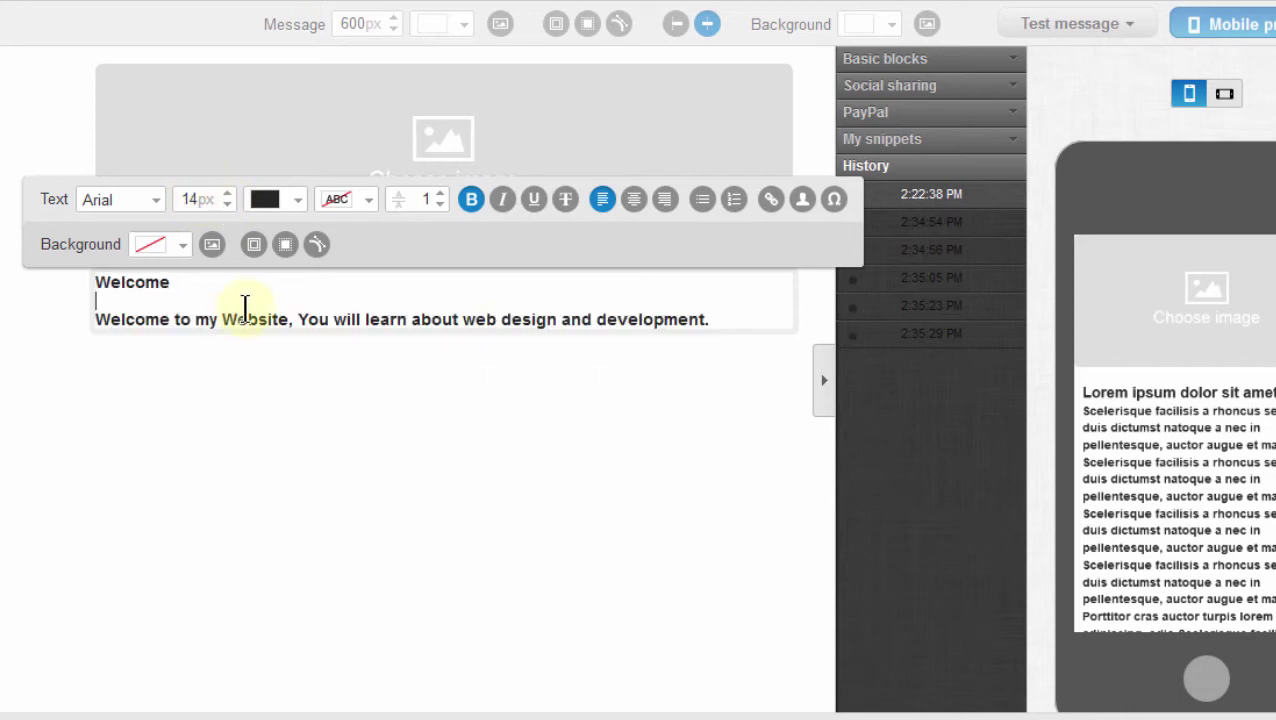
Enlarge the Welcome heading, unbold the paragraph, and add an empty line below.
double_click(95, 285)
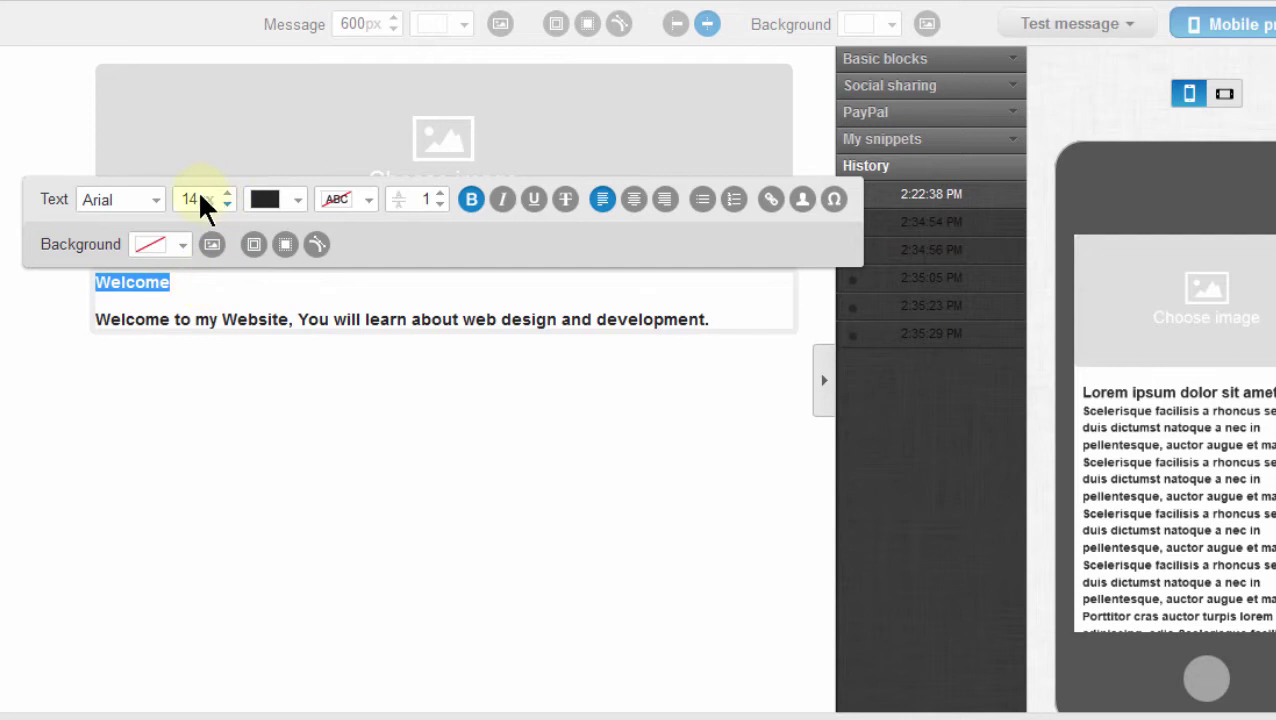
left_click(227, 194)
left_click(712, 324)
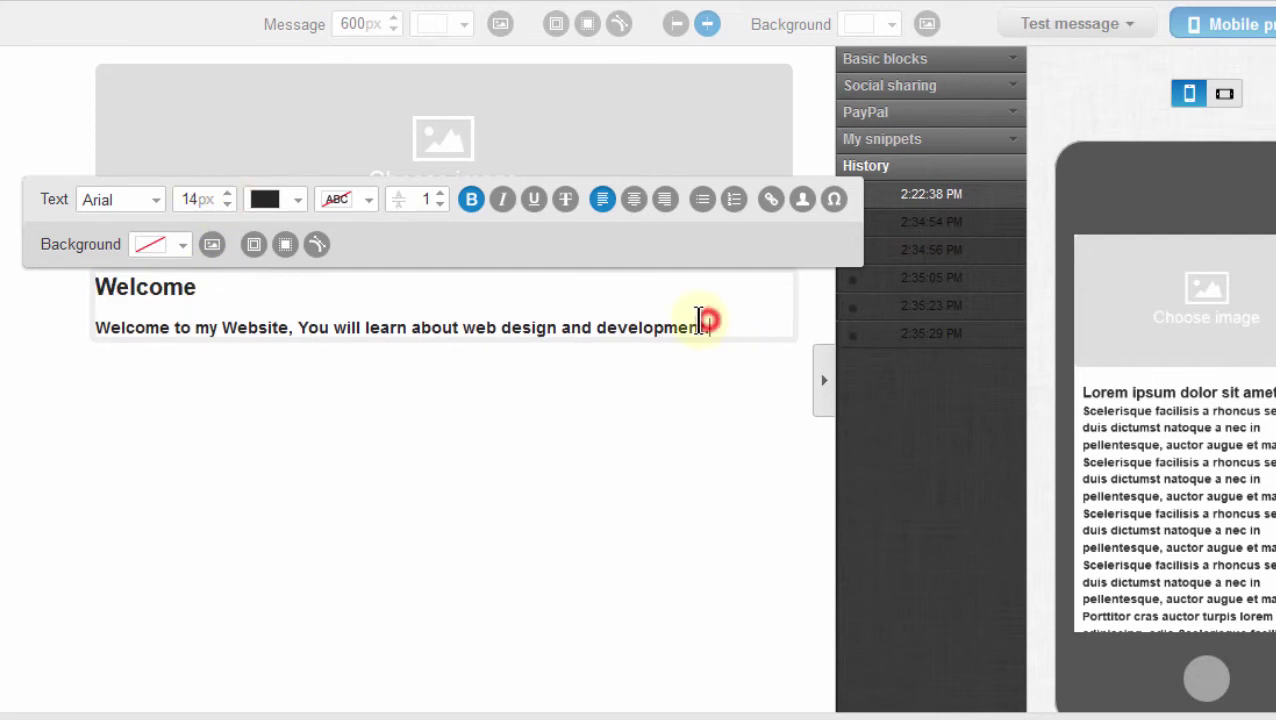
left_click_drag(703, 324, 95, 327)
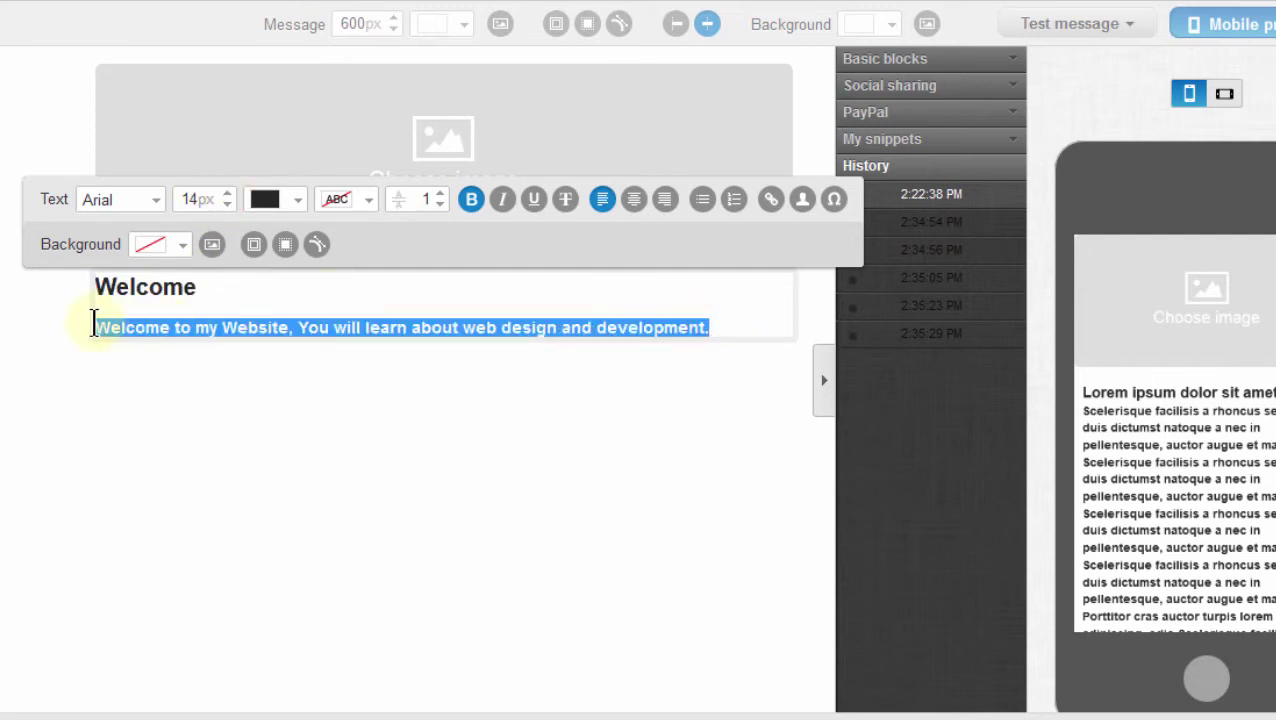
left_click(472, 201)
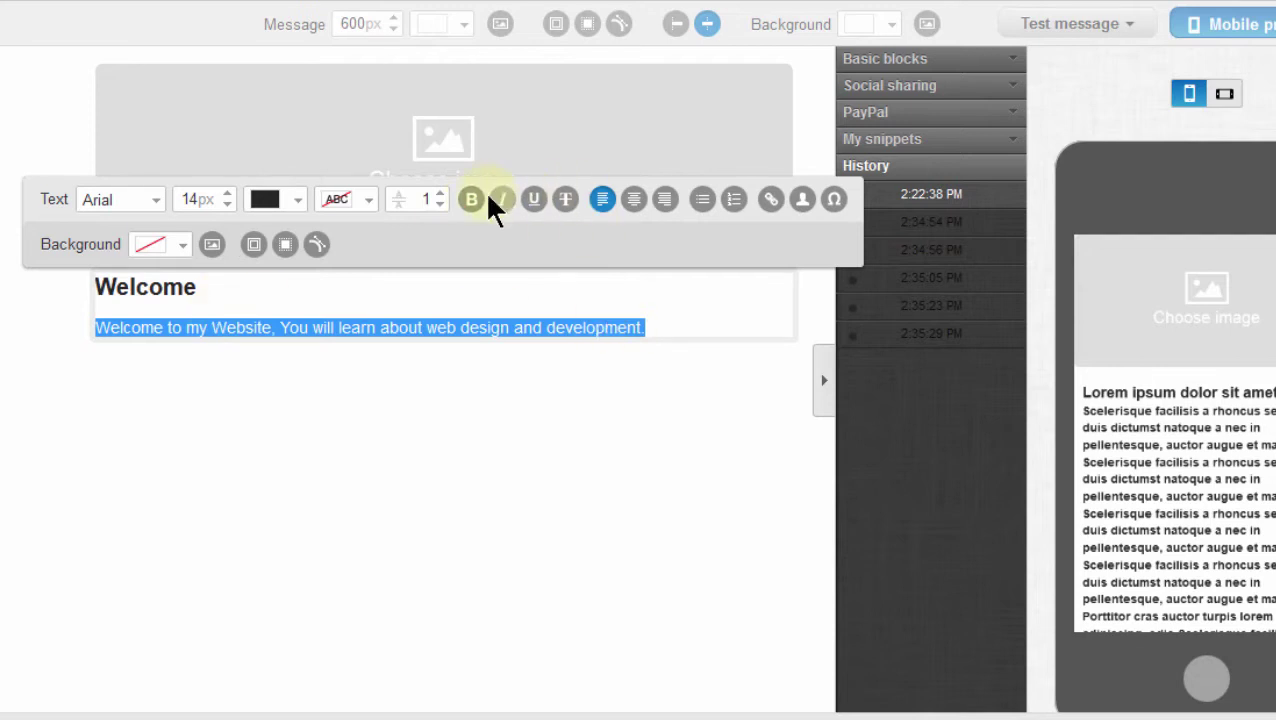
left_click(685, 318)
key("Return")
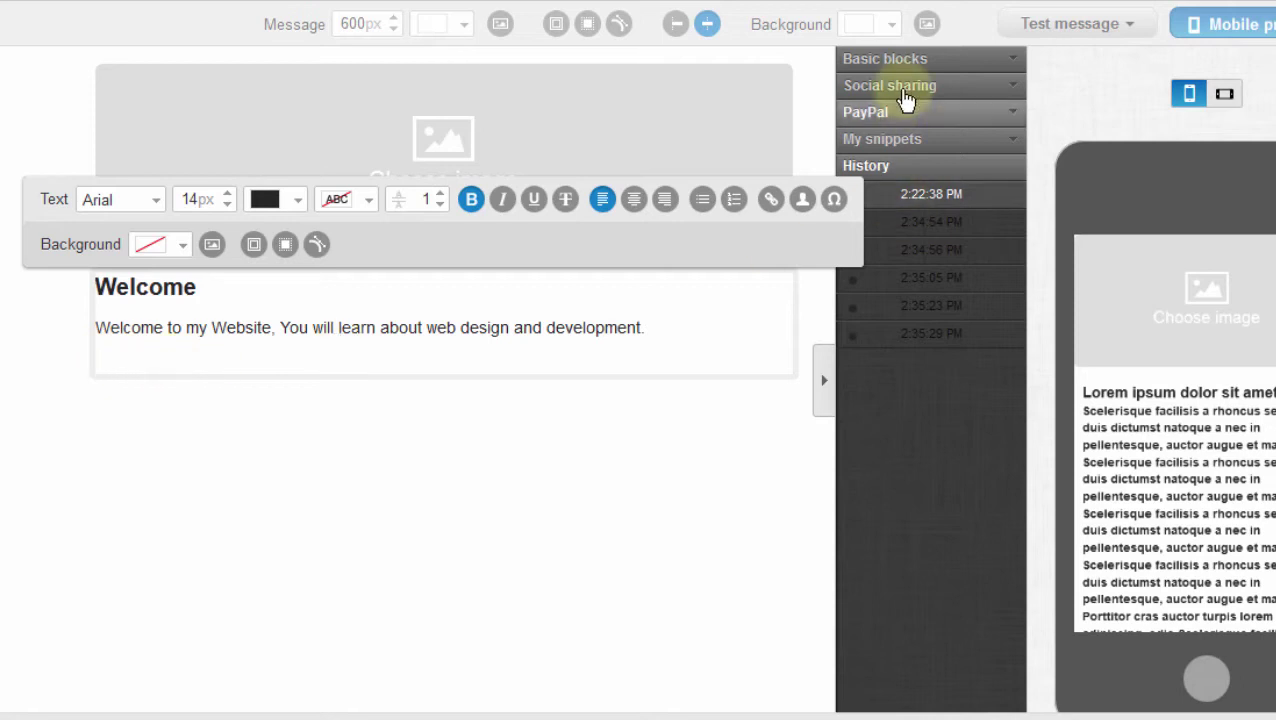
Drop an Image block from Basic blocks above the Welcome text and open its image picker.
left_click(891, 62)
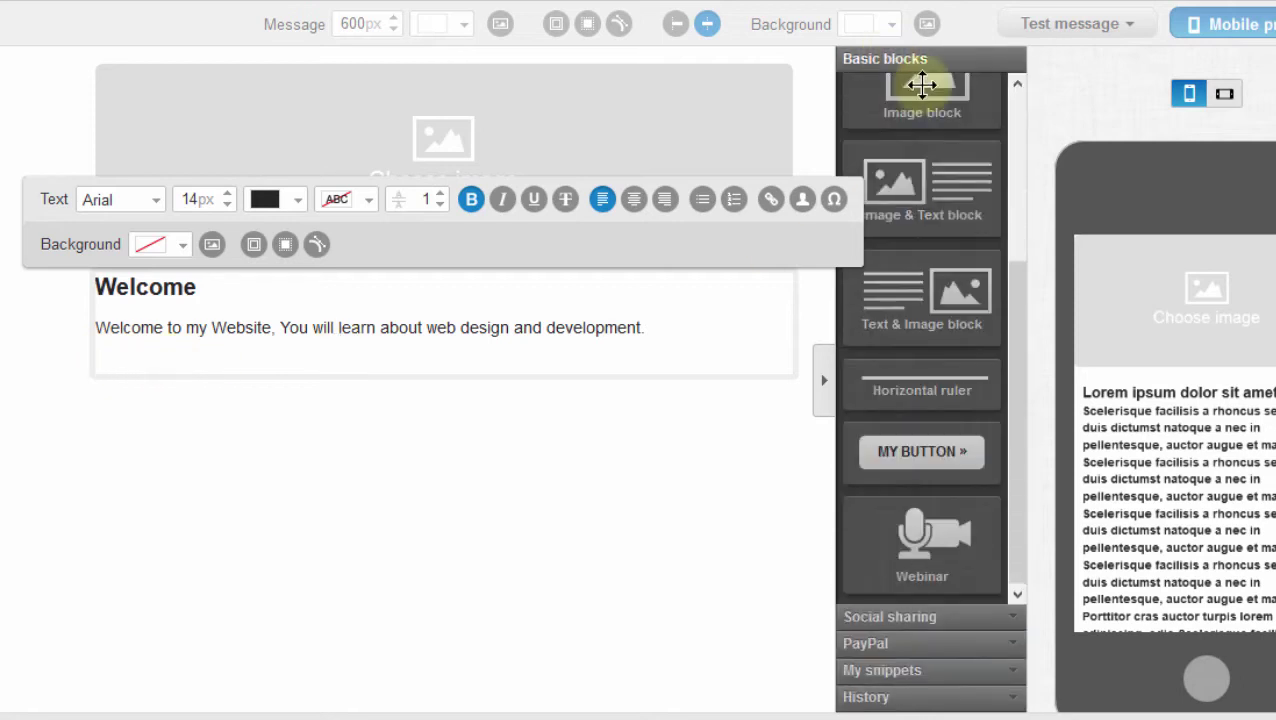
left_click_drag(1022, 355, 1020, 100)
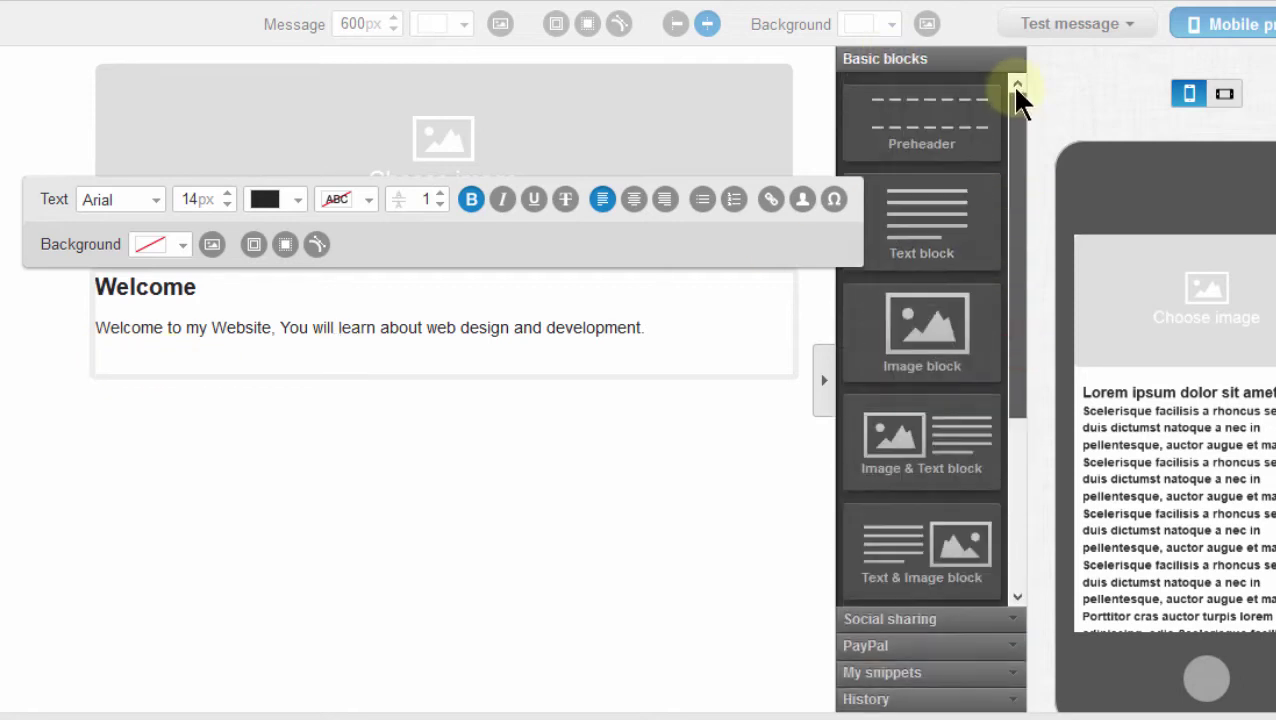
mouse_move(935, 345)
left_mouse_down()
mouse_move(602, 355)
mouse_move(692, 332)
mouse_move(703, 313)
left_mouse_up()
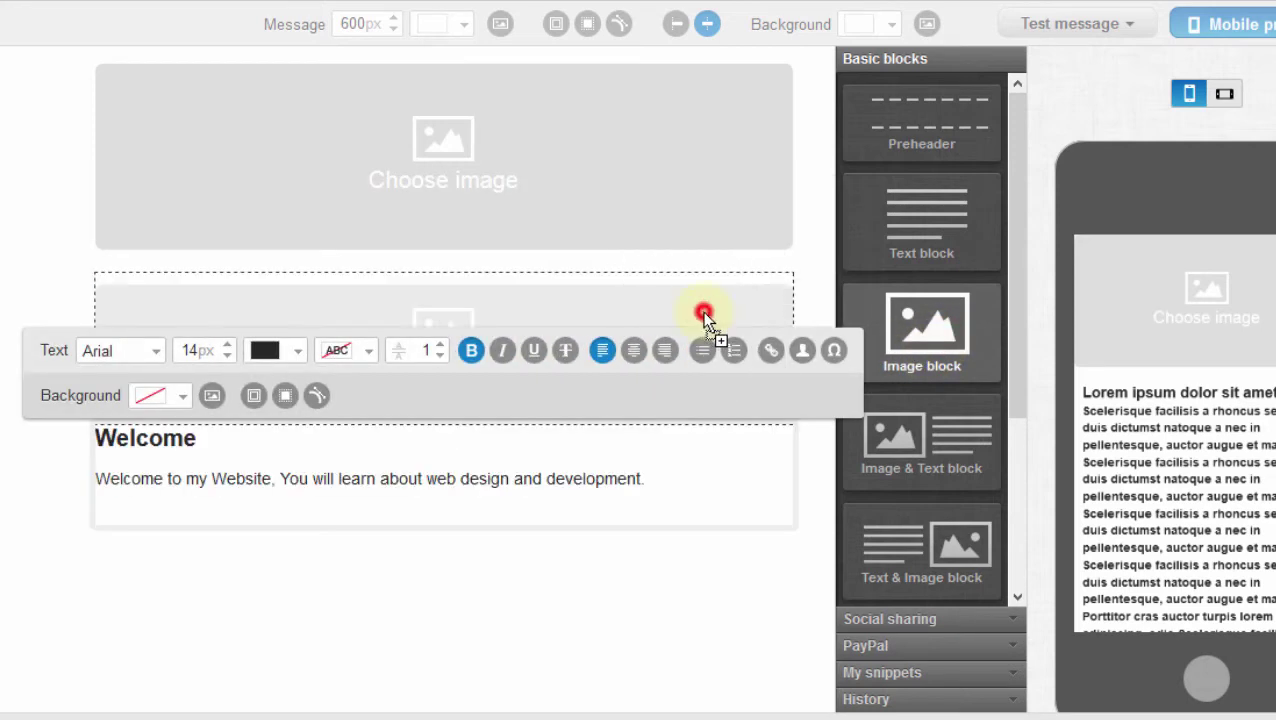
left_click(540, 350)
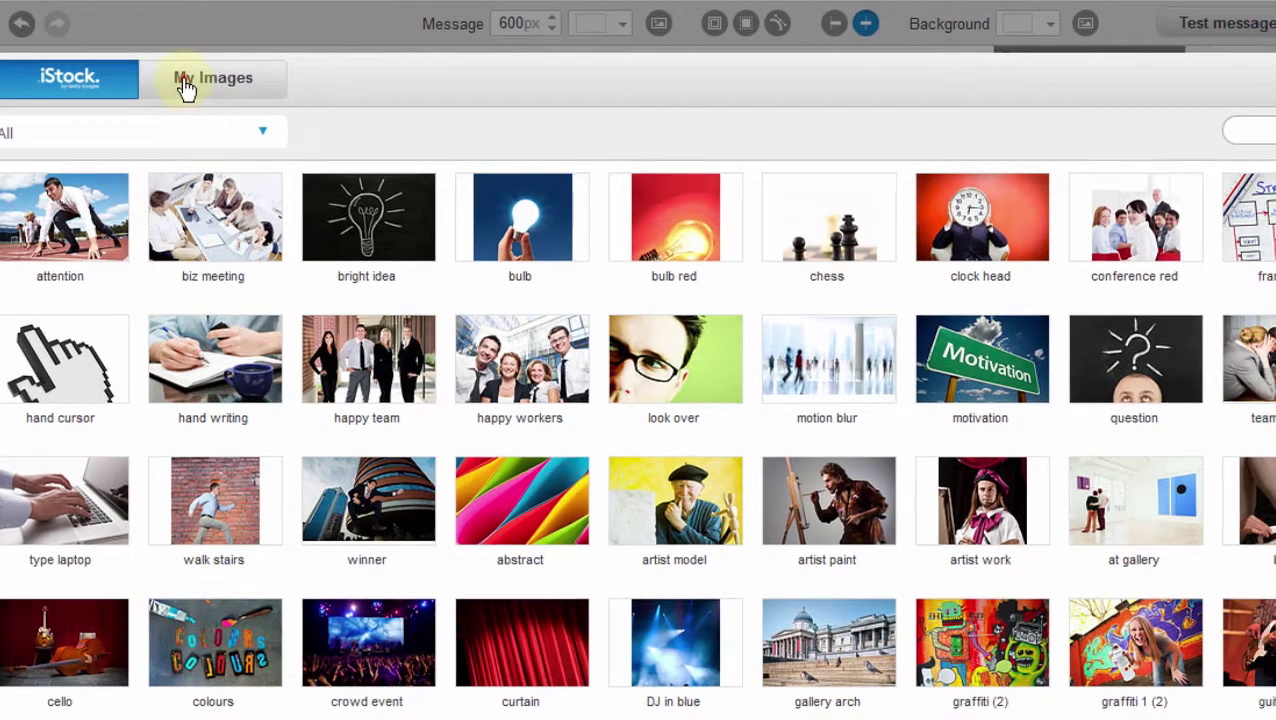
Switch the image gallery to My Images to find the Build Your Own Website picture.
left_click(100, 85)
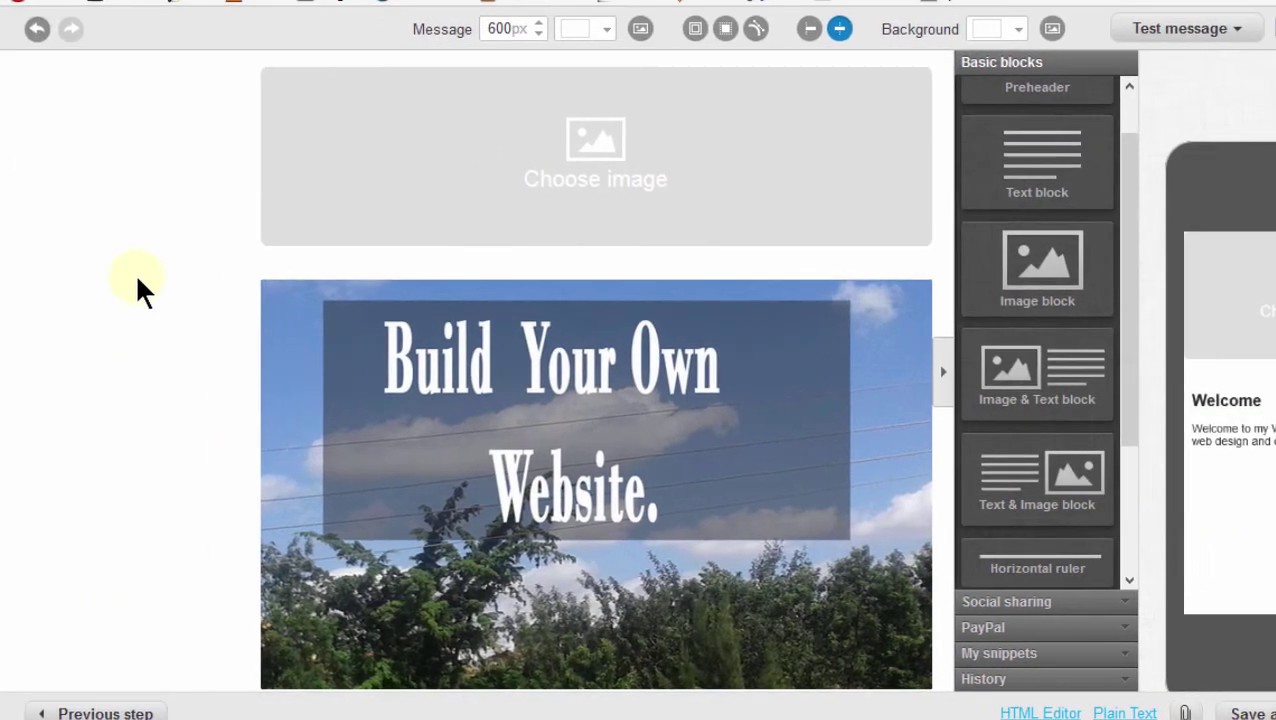
Move the Build Your Own Website image block below the Welcome text.
left_click(146, 289)
mouse_move(596, 480)
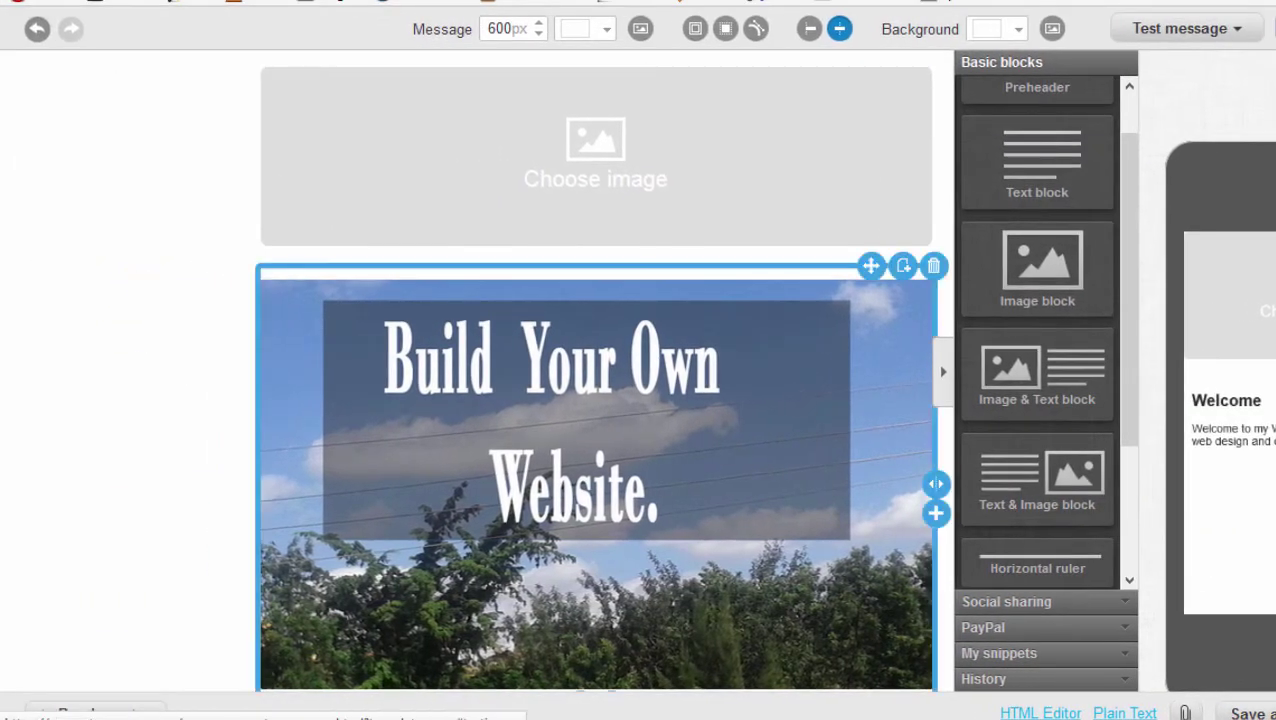
scroll(596, 380, "down", 3)
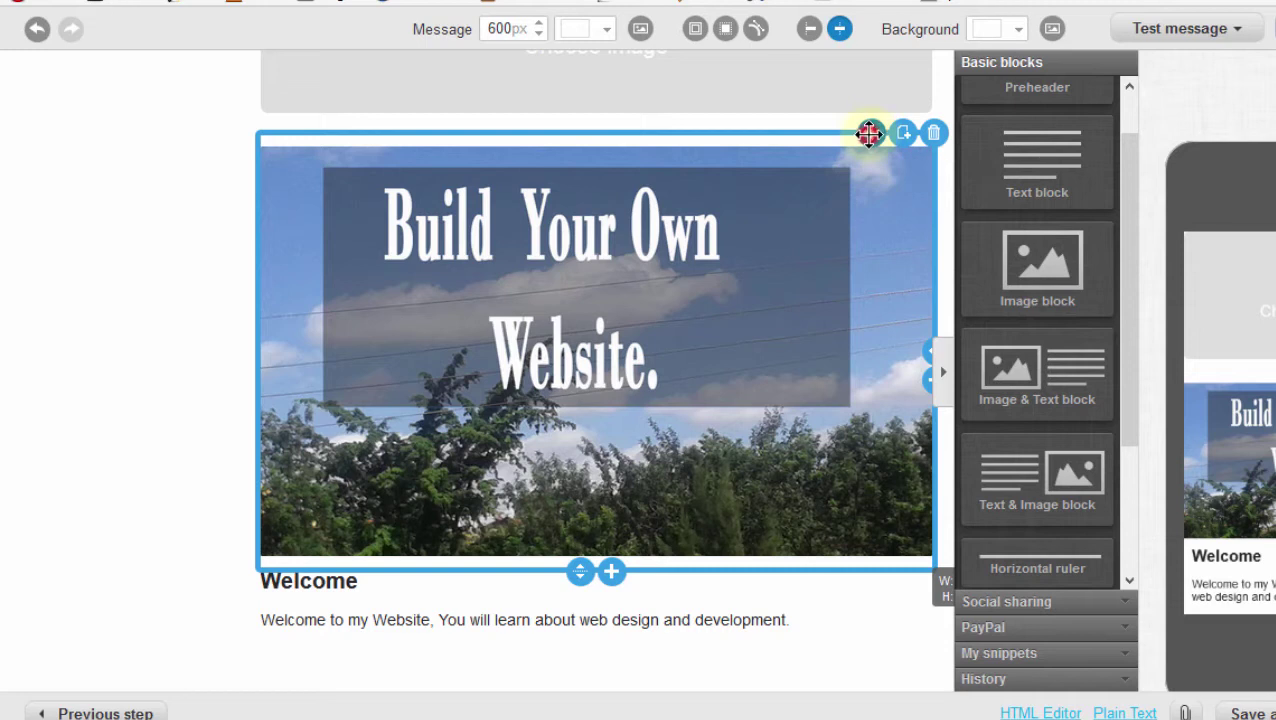
mouse_move(869, 133)
left_mouse_down()
mouse_move(840, 452)
mouse_move(838, 708)
mouse_move(772, 364)
left_mouse_up()
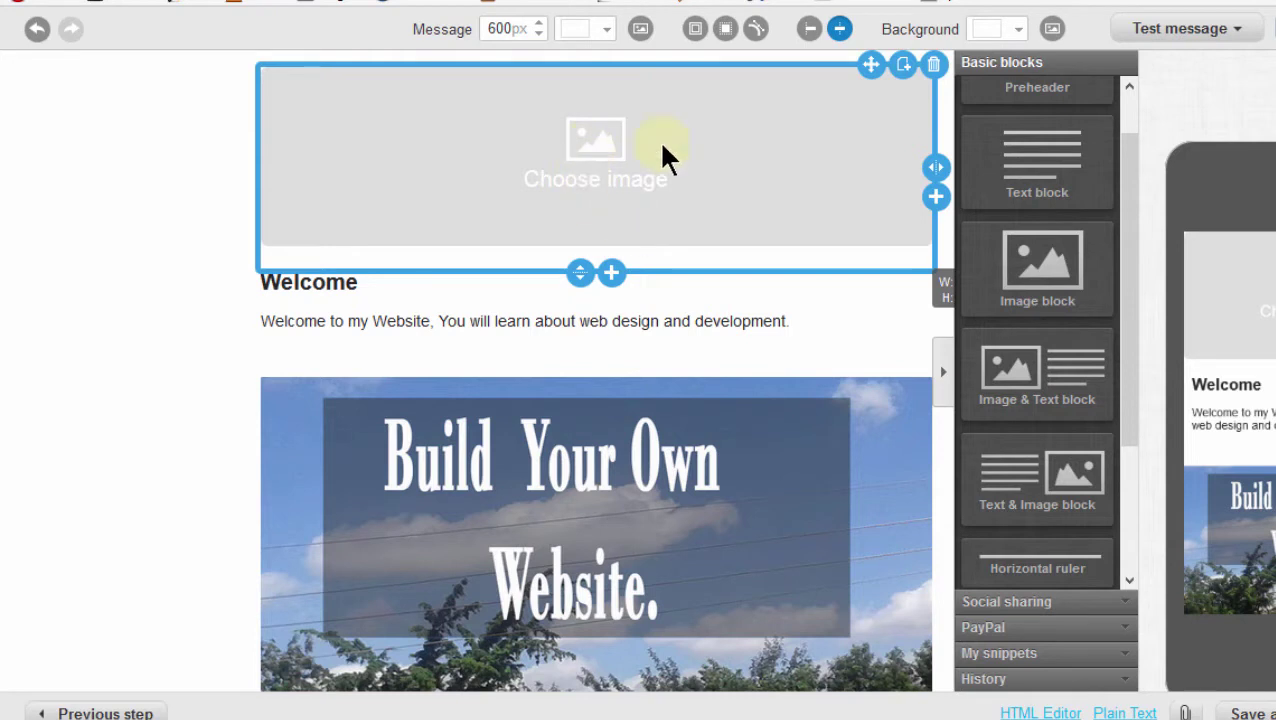
Upload log-for-fb-articles.png from the computer and place it in the top image block.
left_click(586, 143)
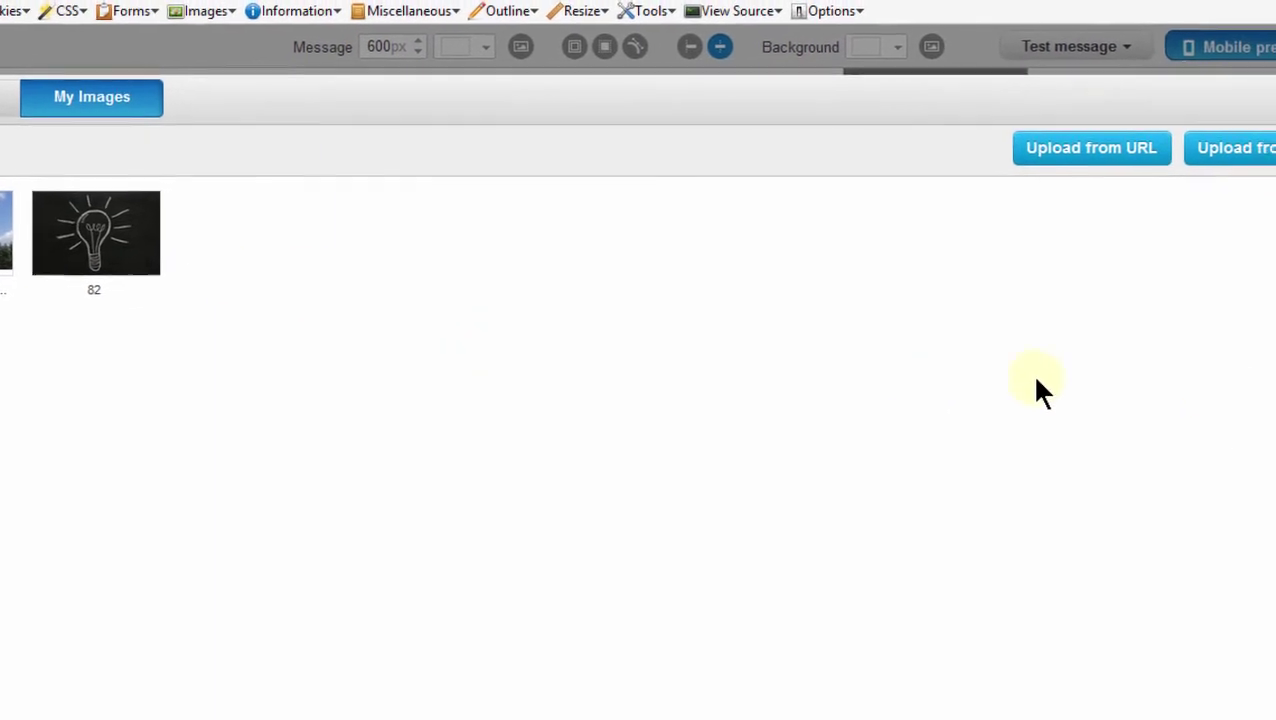
left_click(1222, 163)
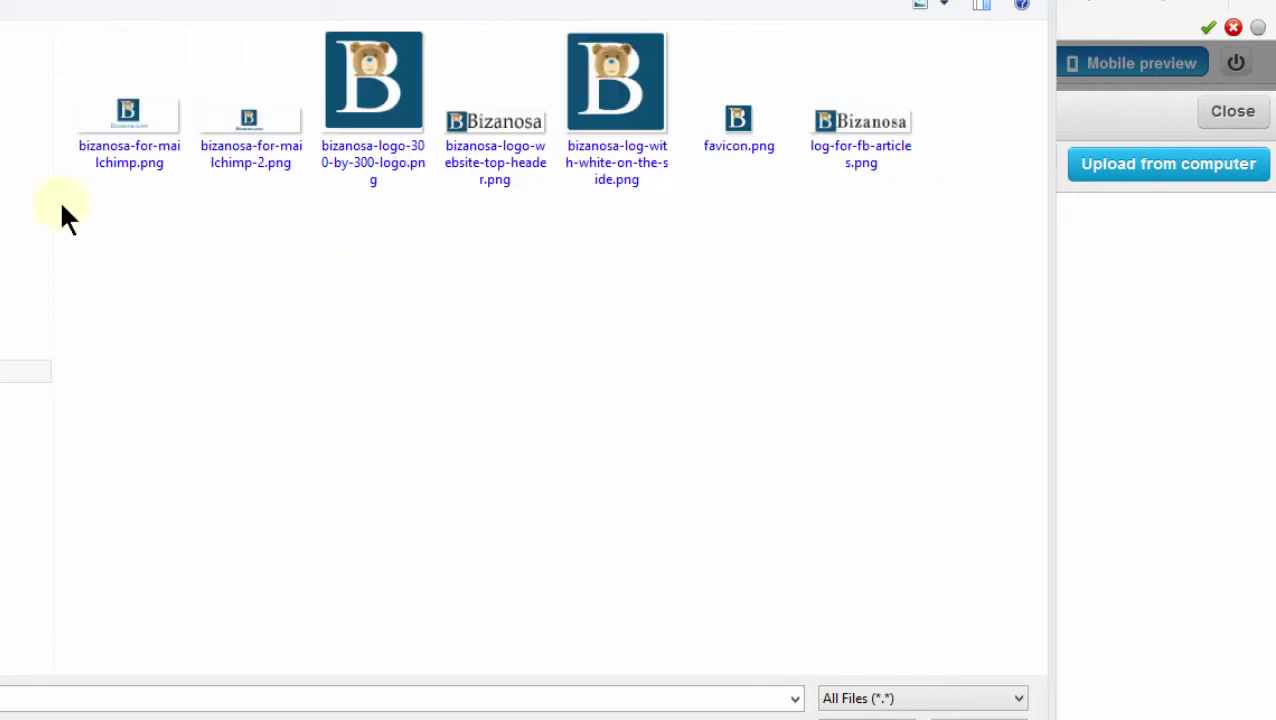
double_click(855, 130)
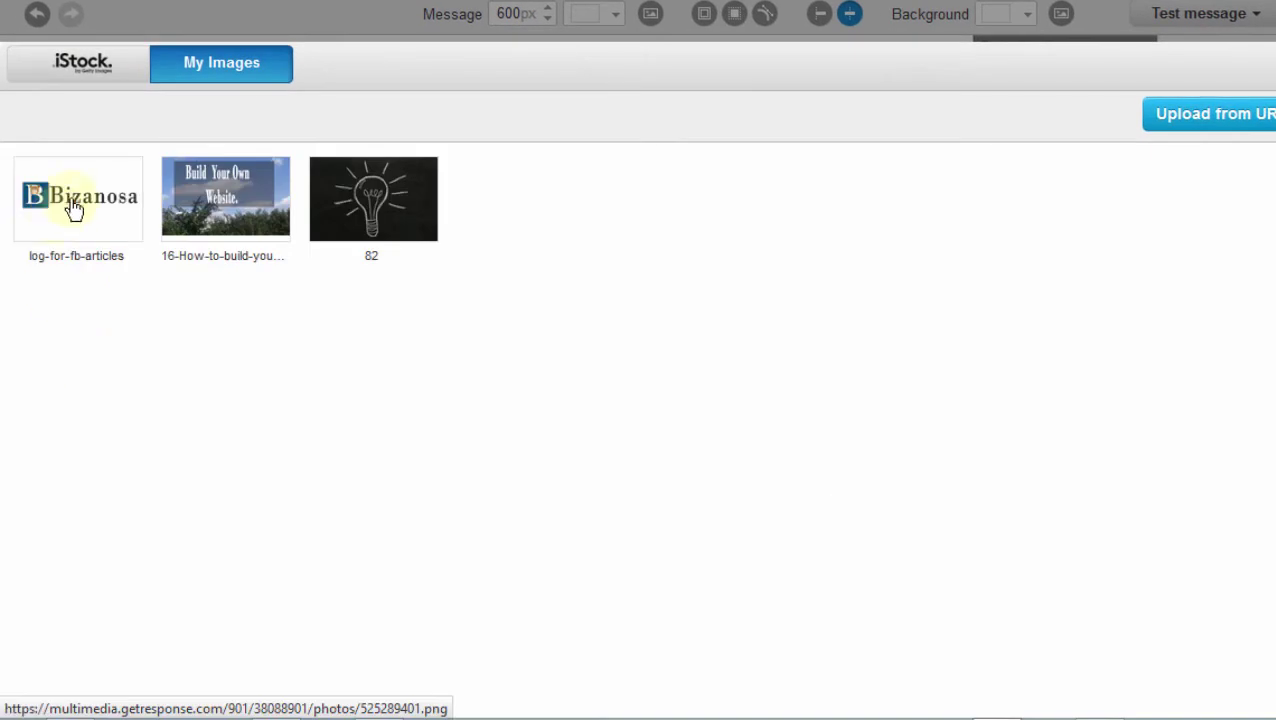
left_click(77, 199)
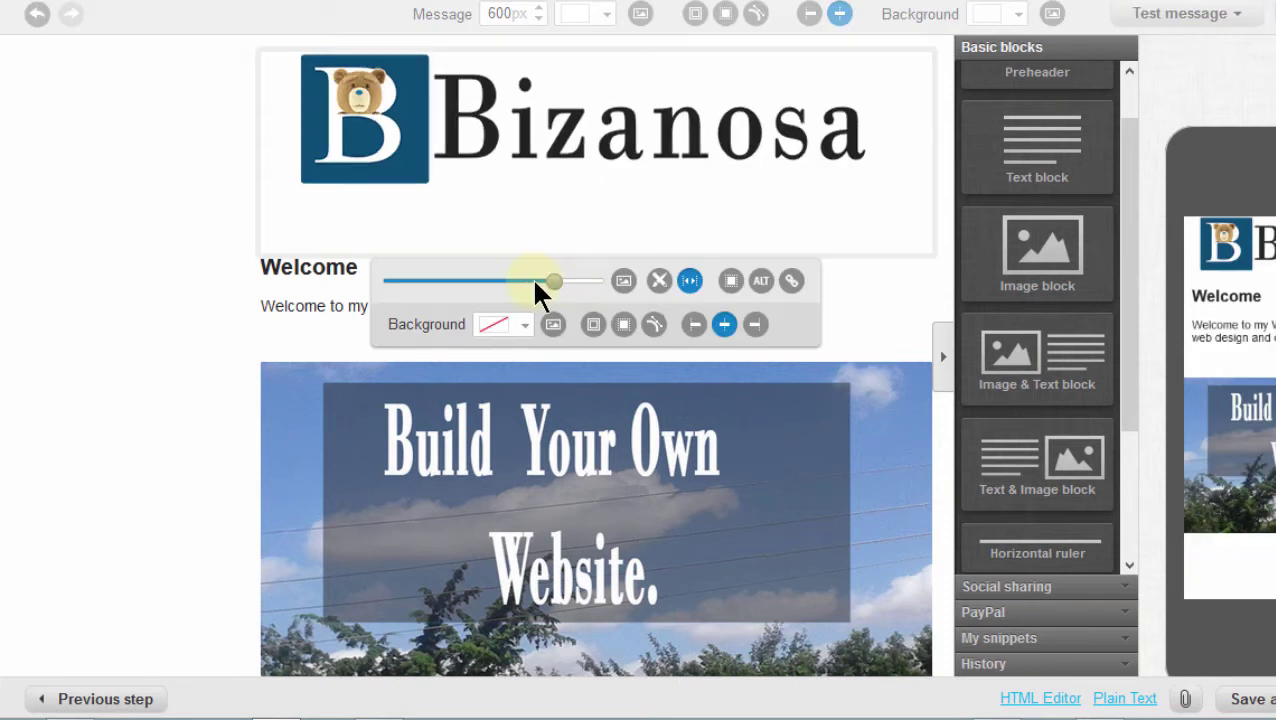
Shrink the Bizanosa logo with the size slider and deselect it.
left_click_drag(541, 284, 530, 284)
left_click_drag(553, 282, 531, 290)
left_click(522, 203)
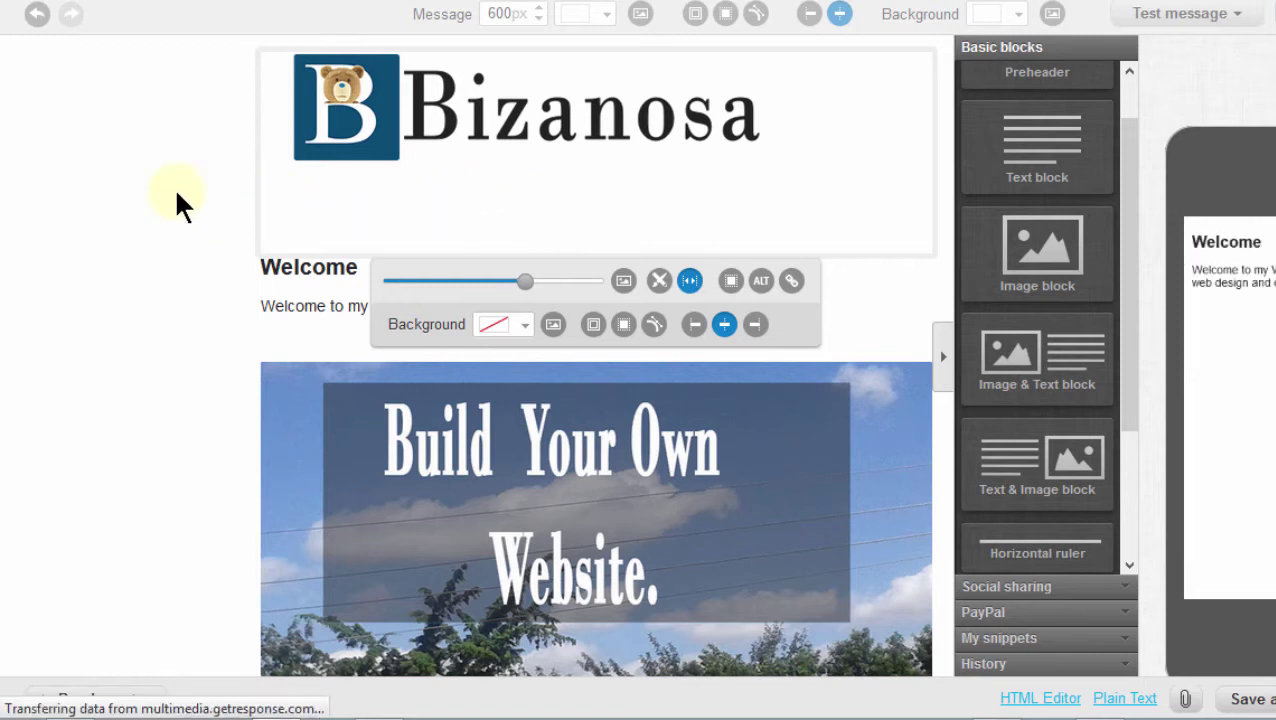
left_click(167, 236)
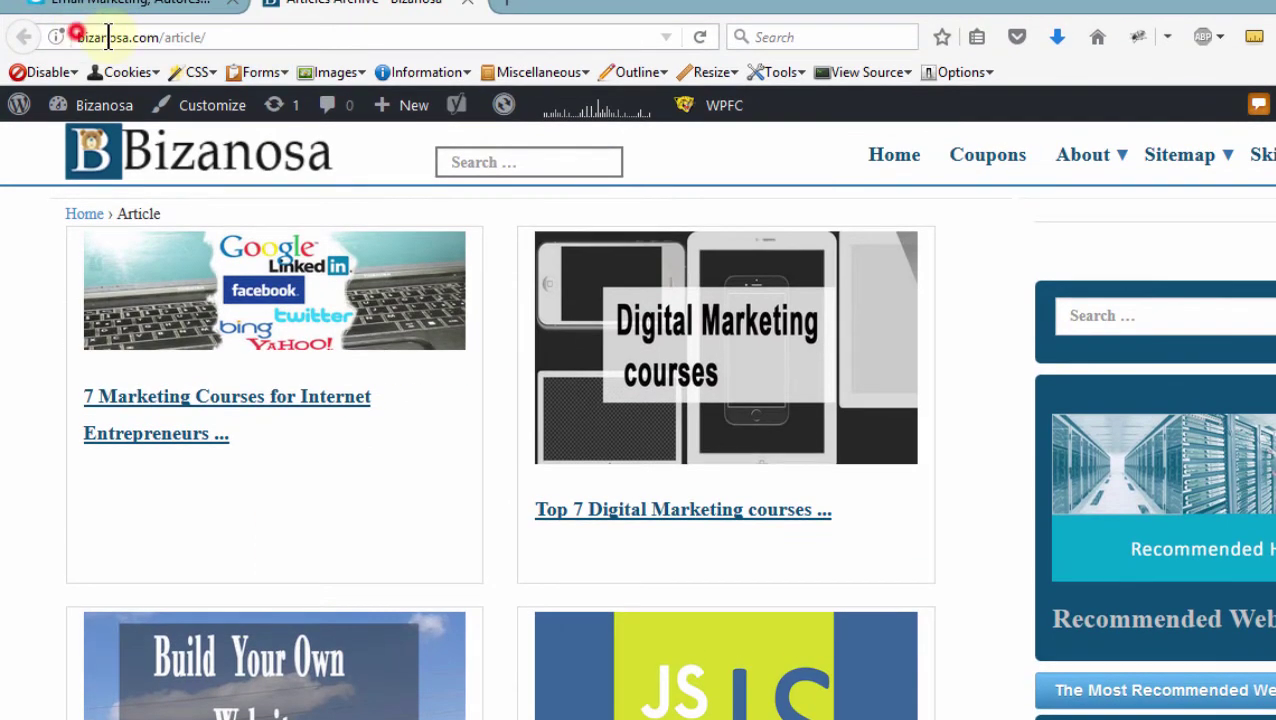
Copy bizanosa.com from the Firefox address bar and return to the GetResponse editor.
left_click_drag(108, 37, 163, 46)
key("ctrl+c")
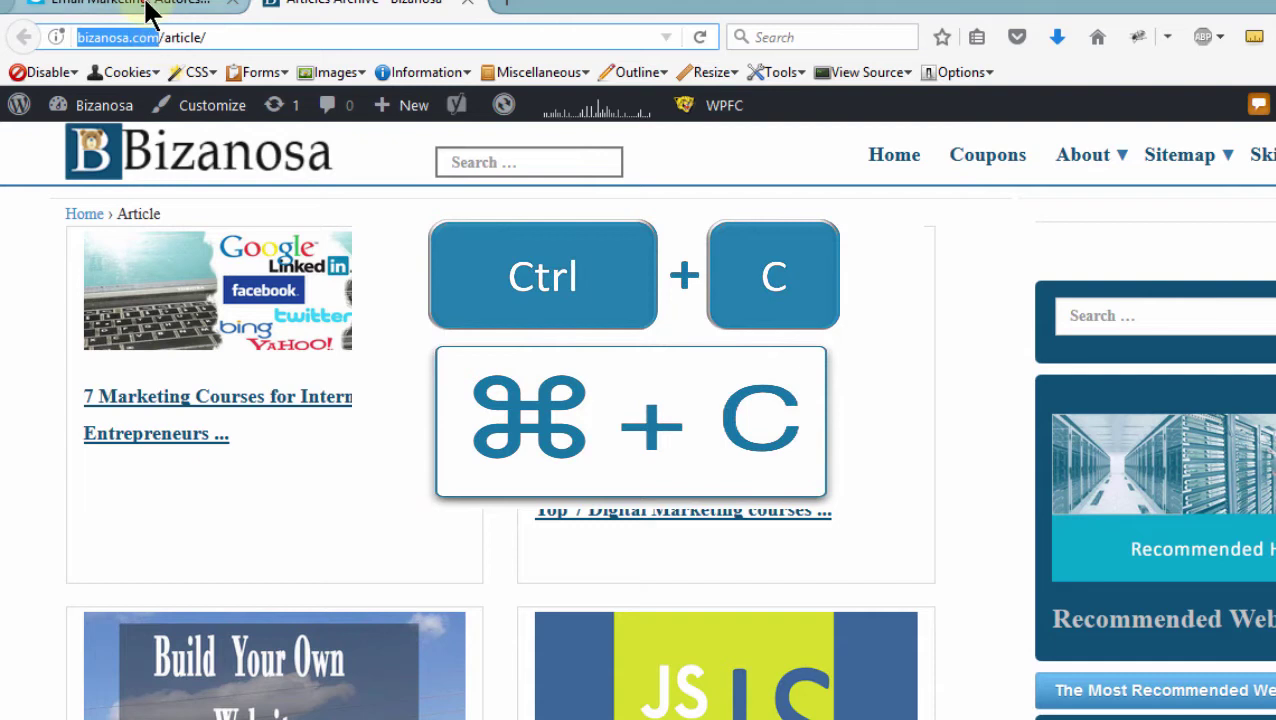
left_click(190, 8)
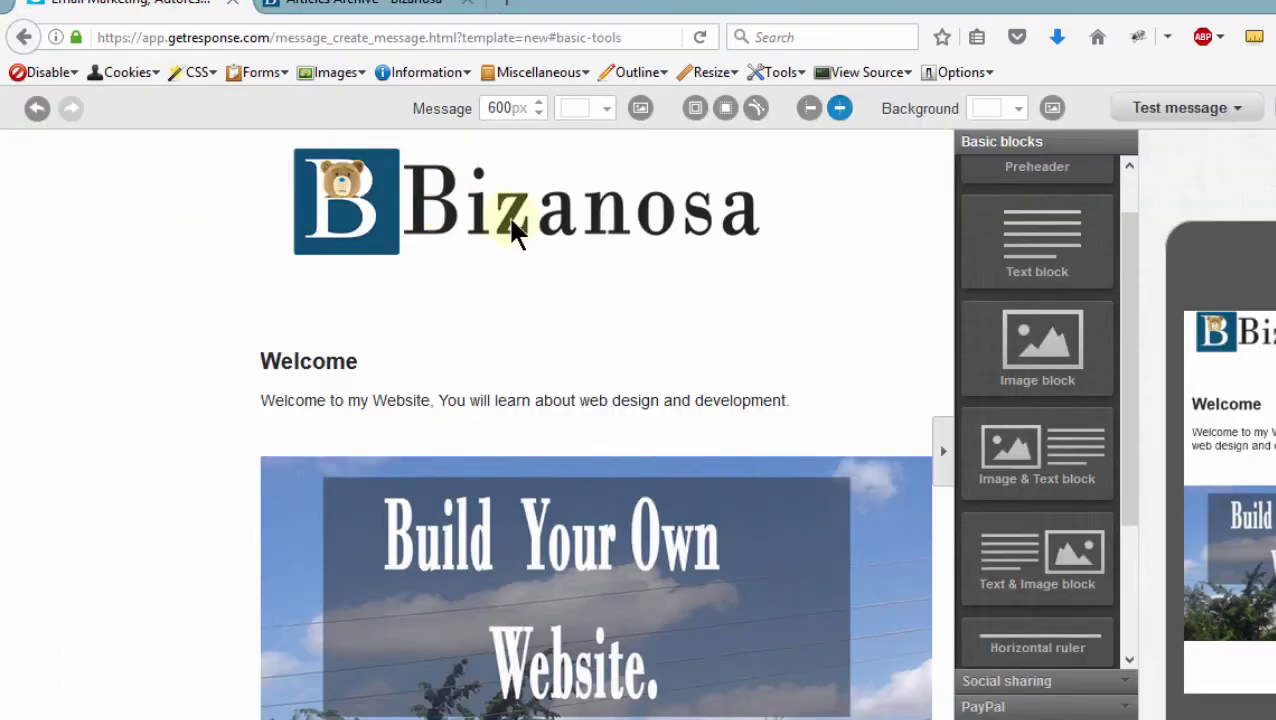
left_click(473, 213)
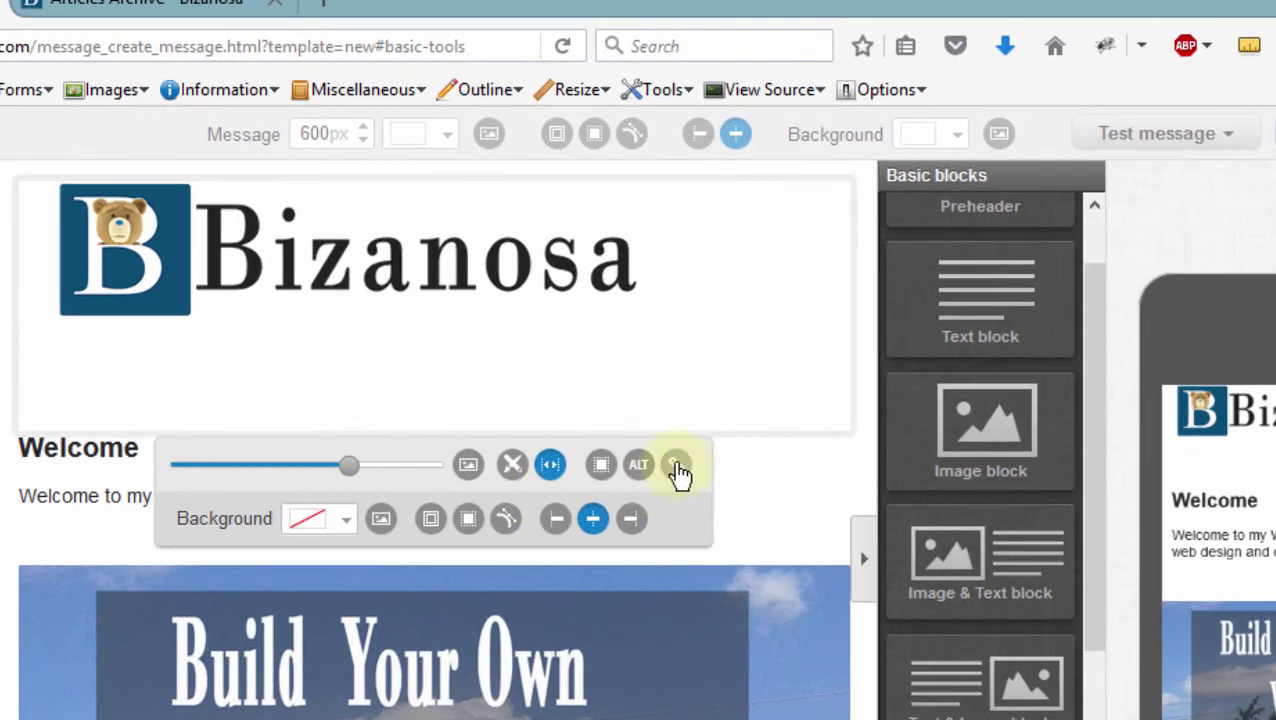
left_click(677, 470)
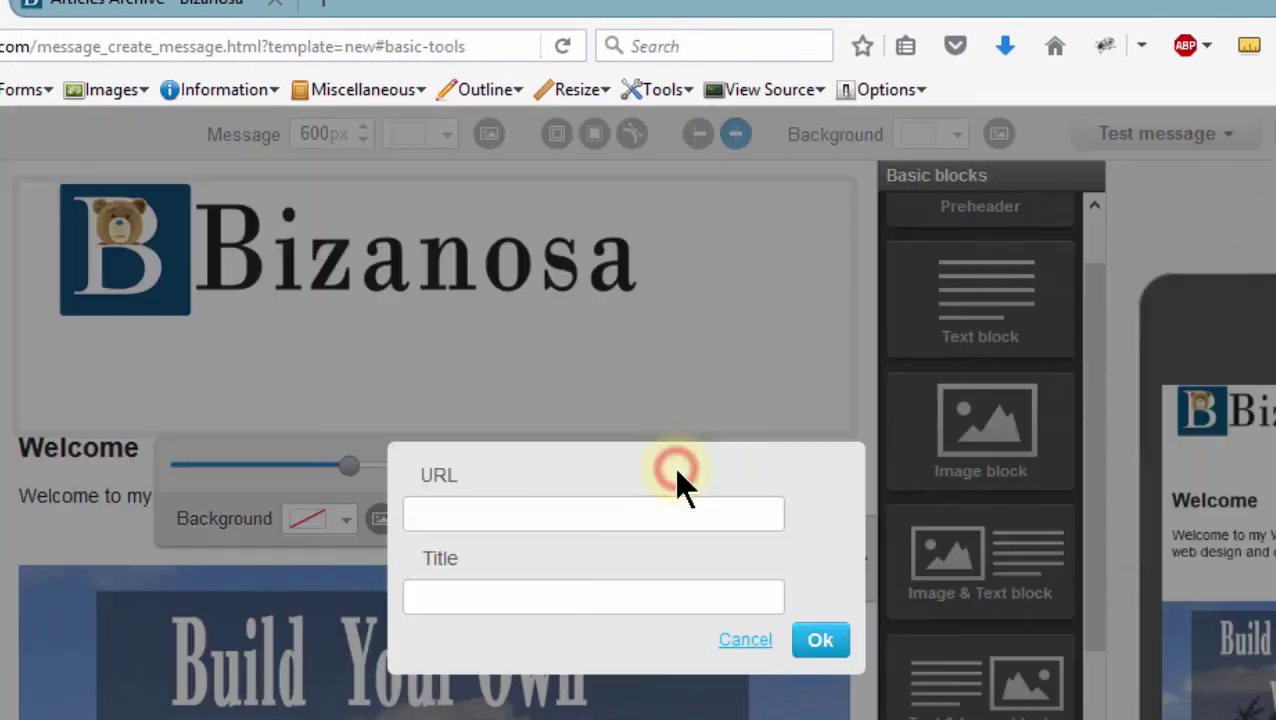
left_click(532, 512)
type("http://bizanosa.com")
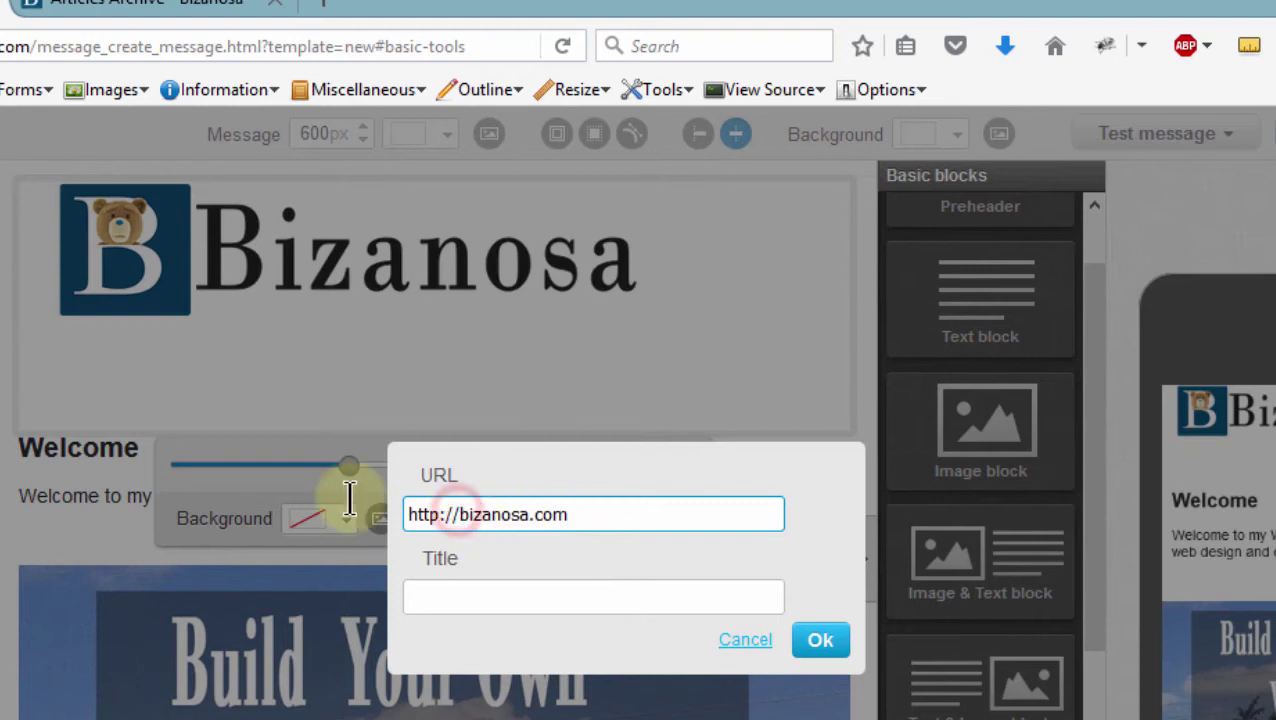
left_click_drag(459, 514, 407, 514)
type("Visit Website")
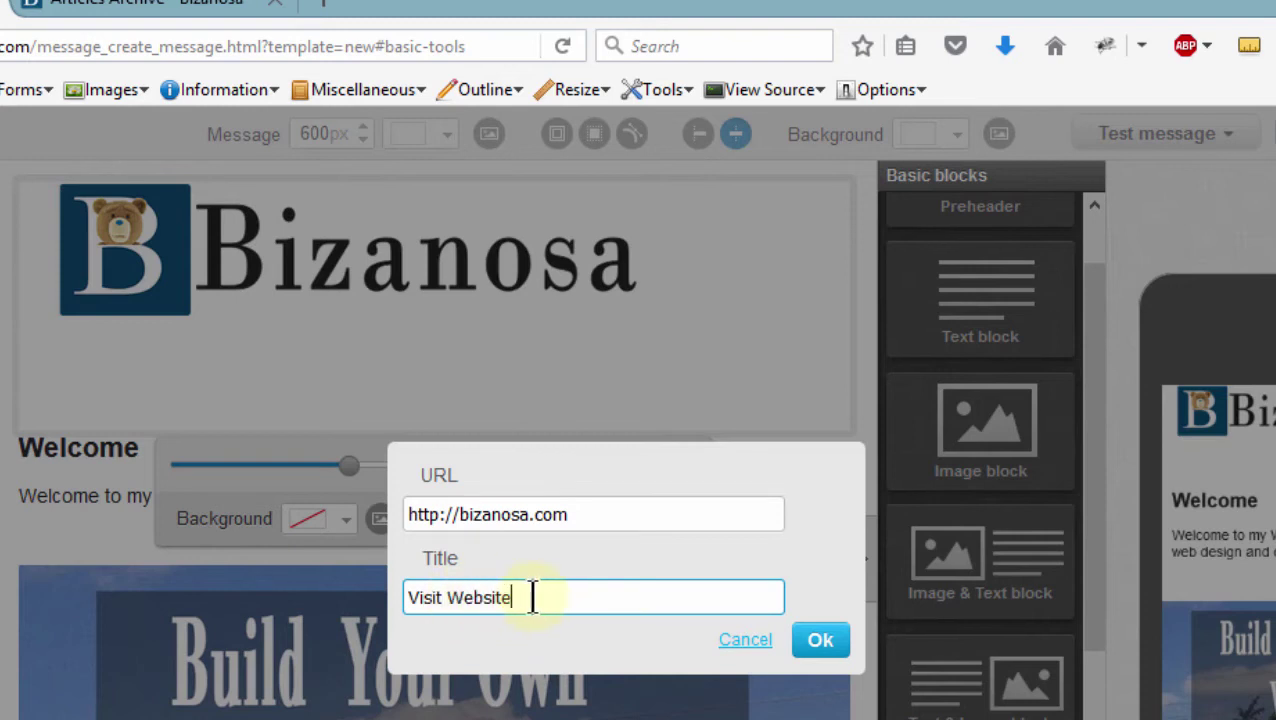
mouse_move(500, 597)
left_mouse_down()
mouse_move(364, 592)
mouse_move(490, 595)
mouse_move(405, 597)
left_mouse_up()
left_click(822, 642)
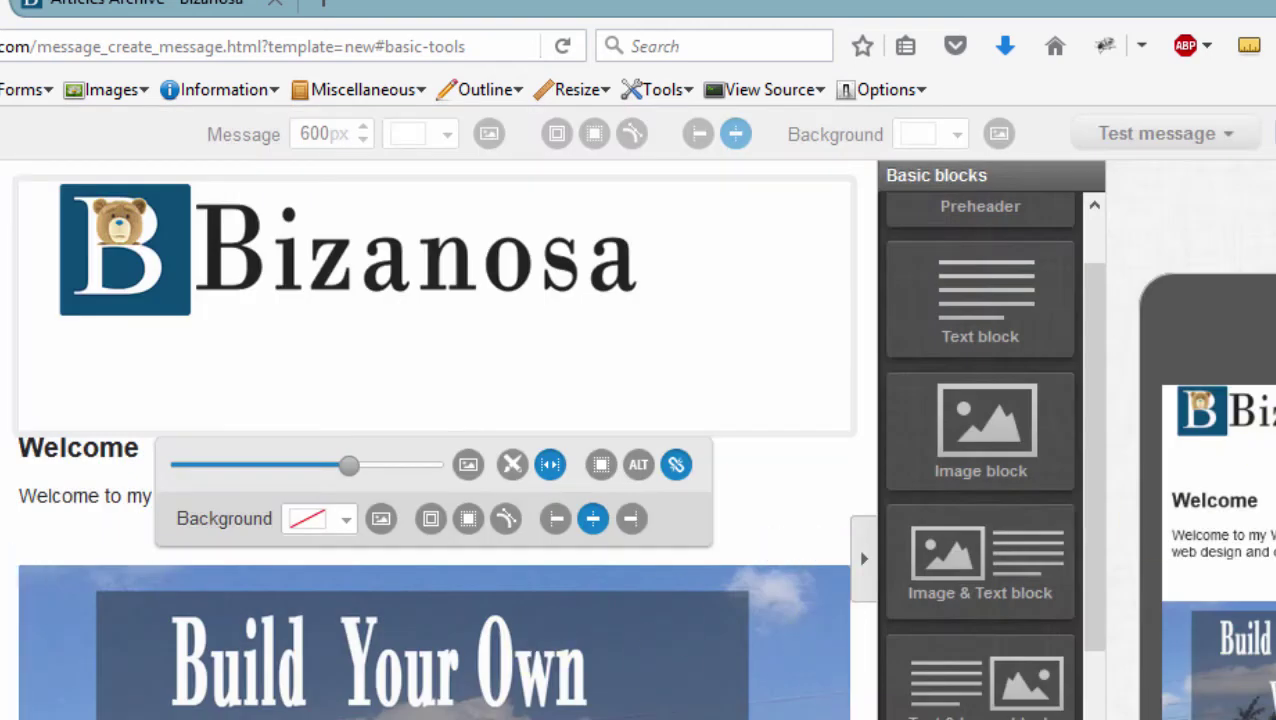
scroll(1215, 500, "down", 1)
scroll(435, 440, "down", 2)
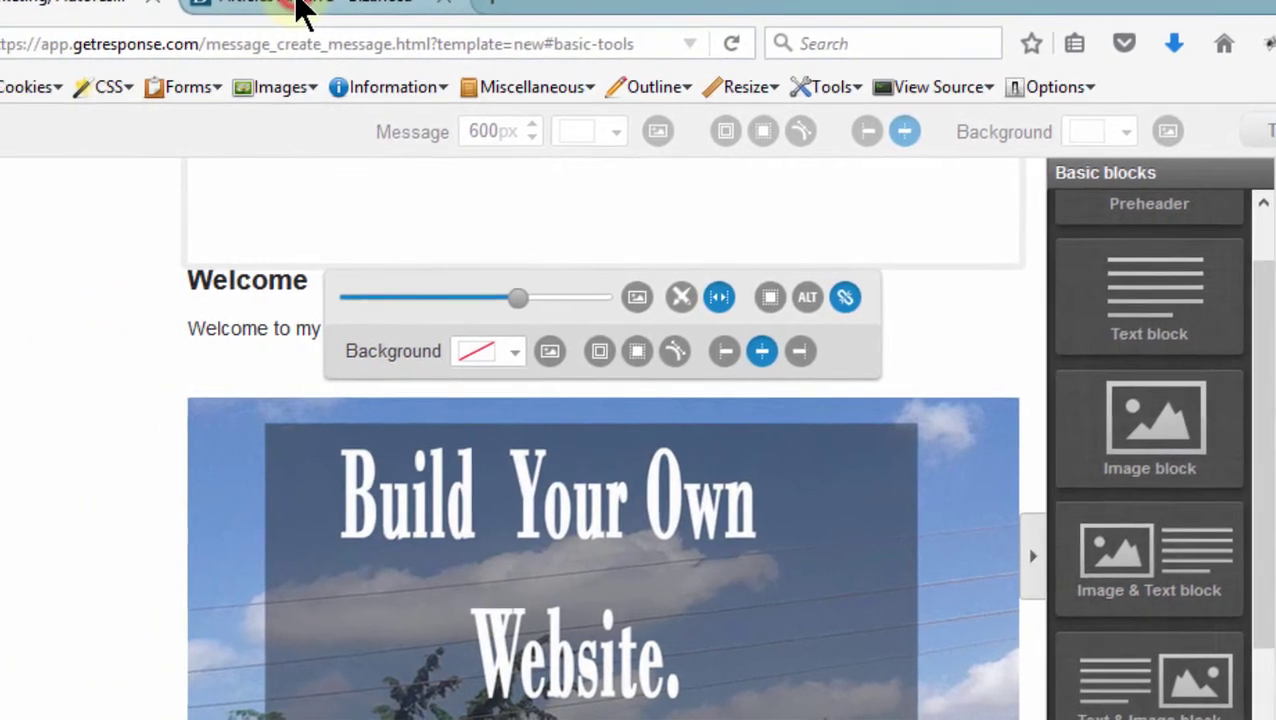
Copy the Build Your Own Website article link from the Bizanosa Articles Archive page.
left_click(362, 10)
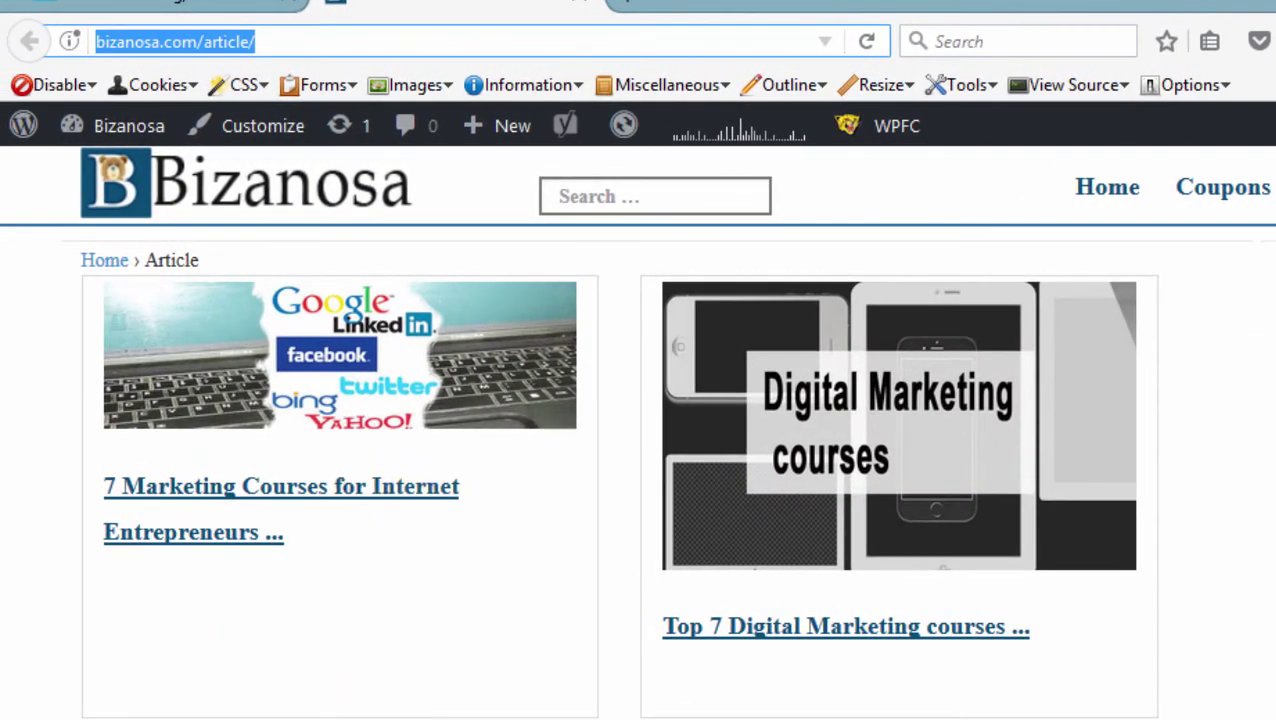
scroll(638, 430, "down", 5)
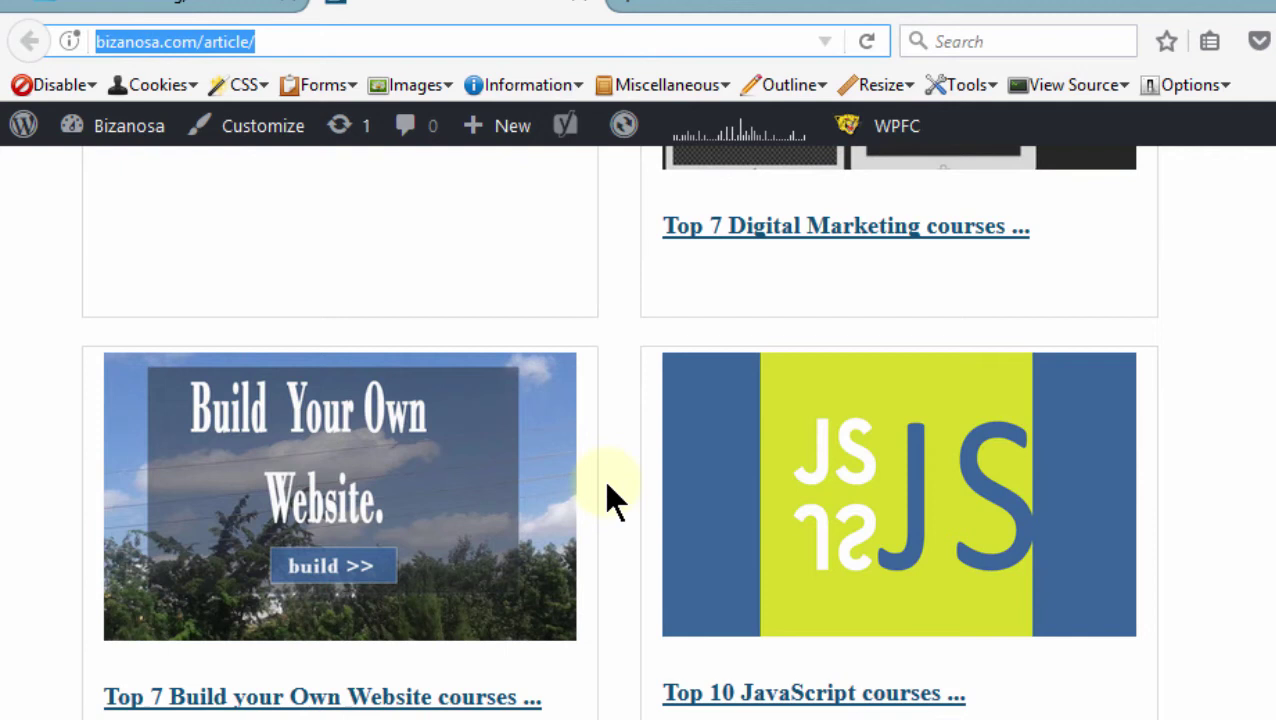
right_click(387, 416)
left_click(497, 510)
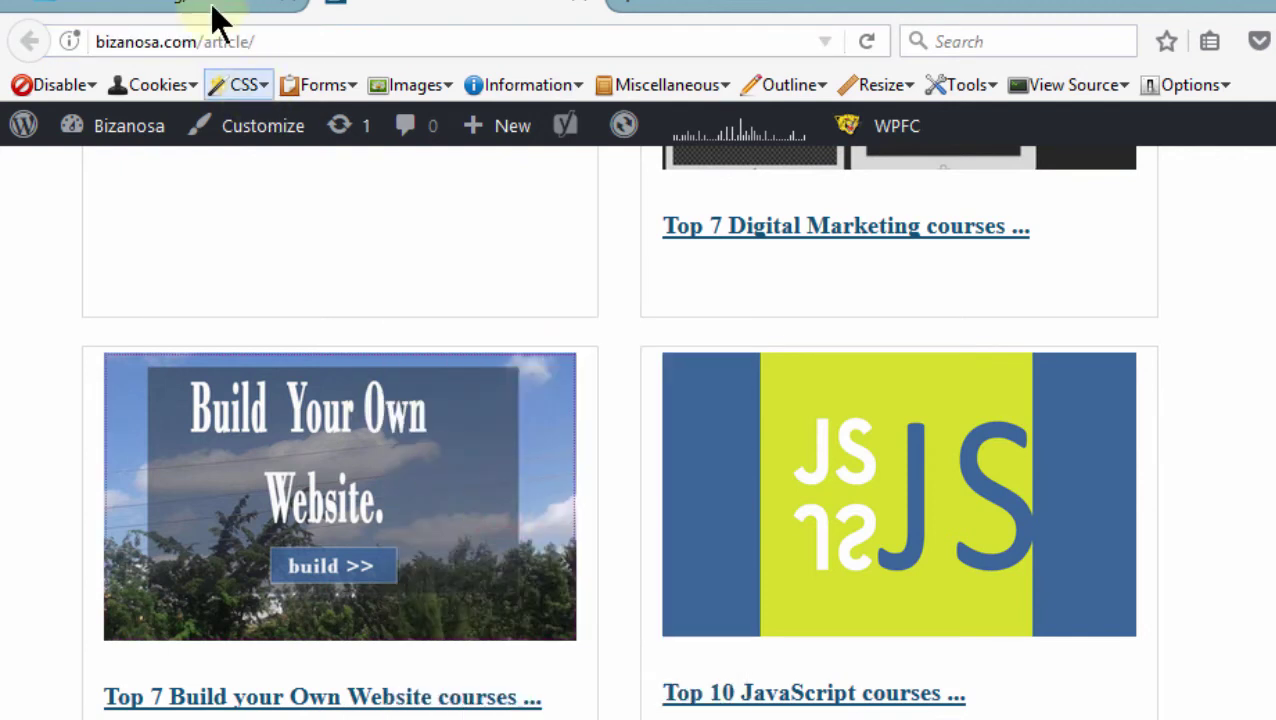
left_click(205, 4)
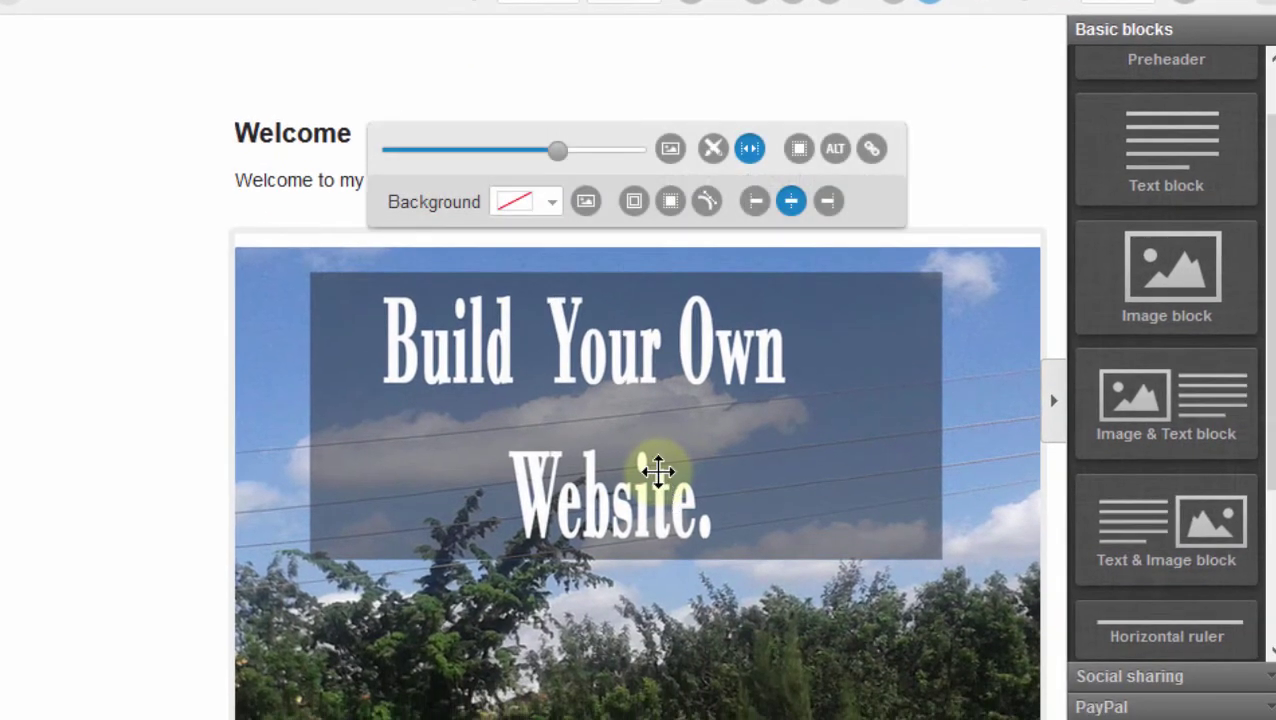
Set the banner link to the bizanosa.com top-7-build-website-courses article, titled 'Read More'.
left_click(873, 151)
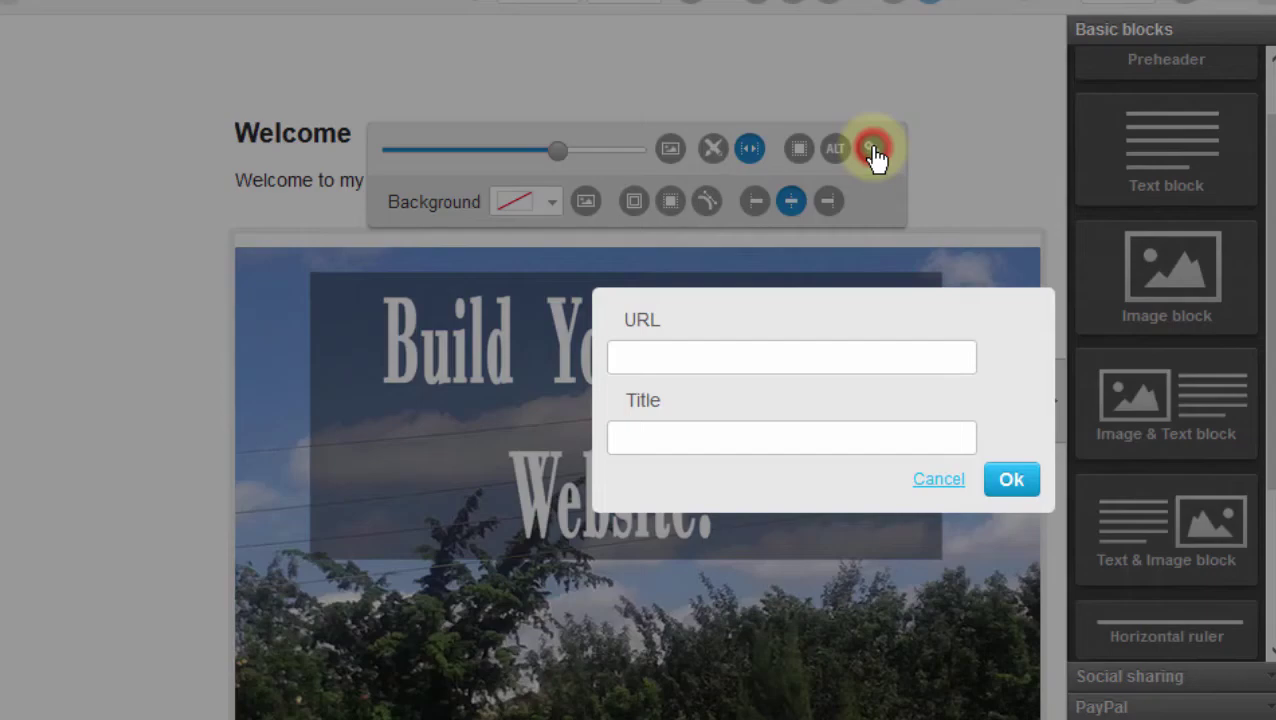
left_click(673, 354)
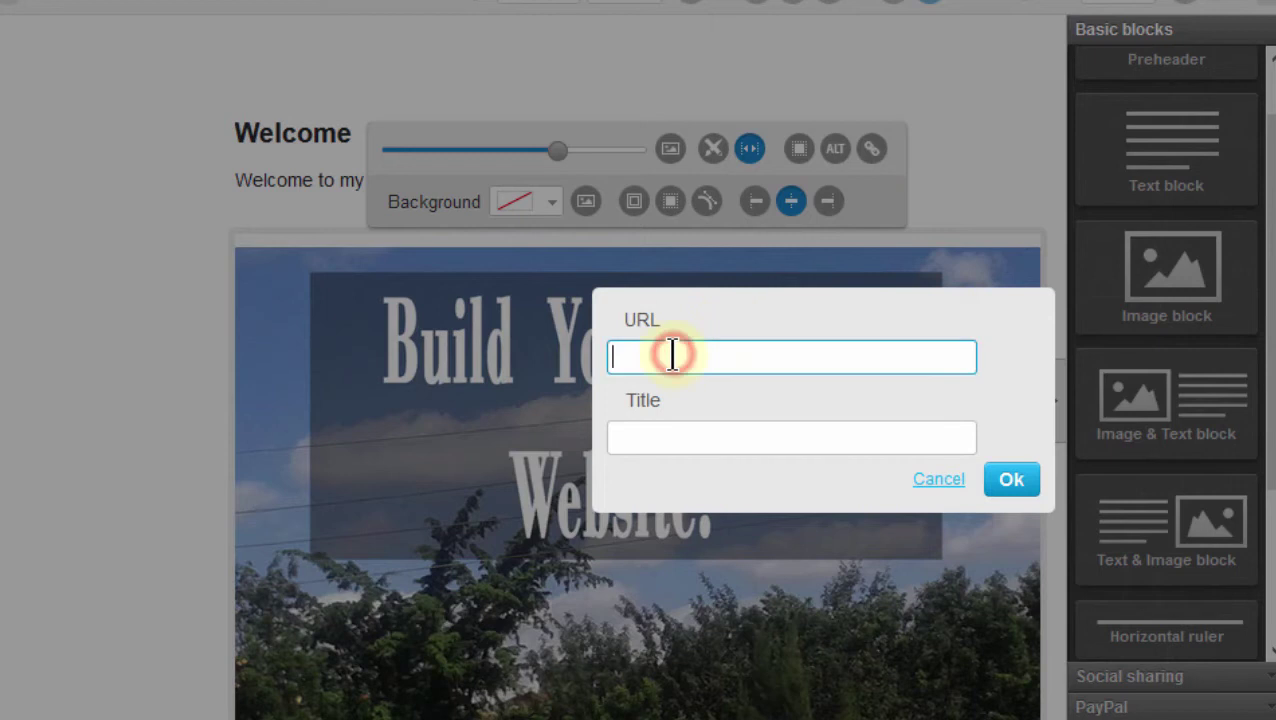
key("ctrl+v")
left_click(656, 441)
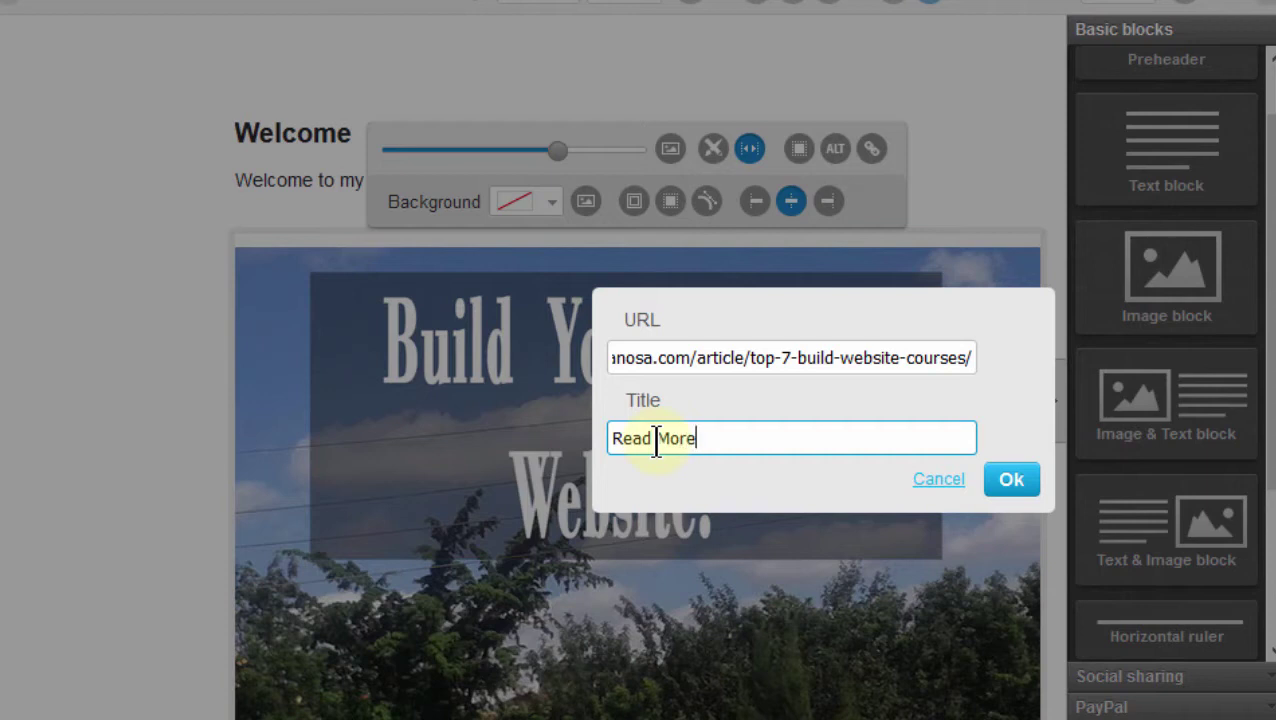
left_click(1015, 482)
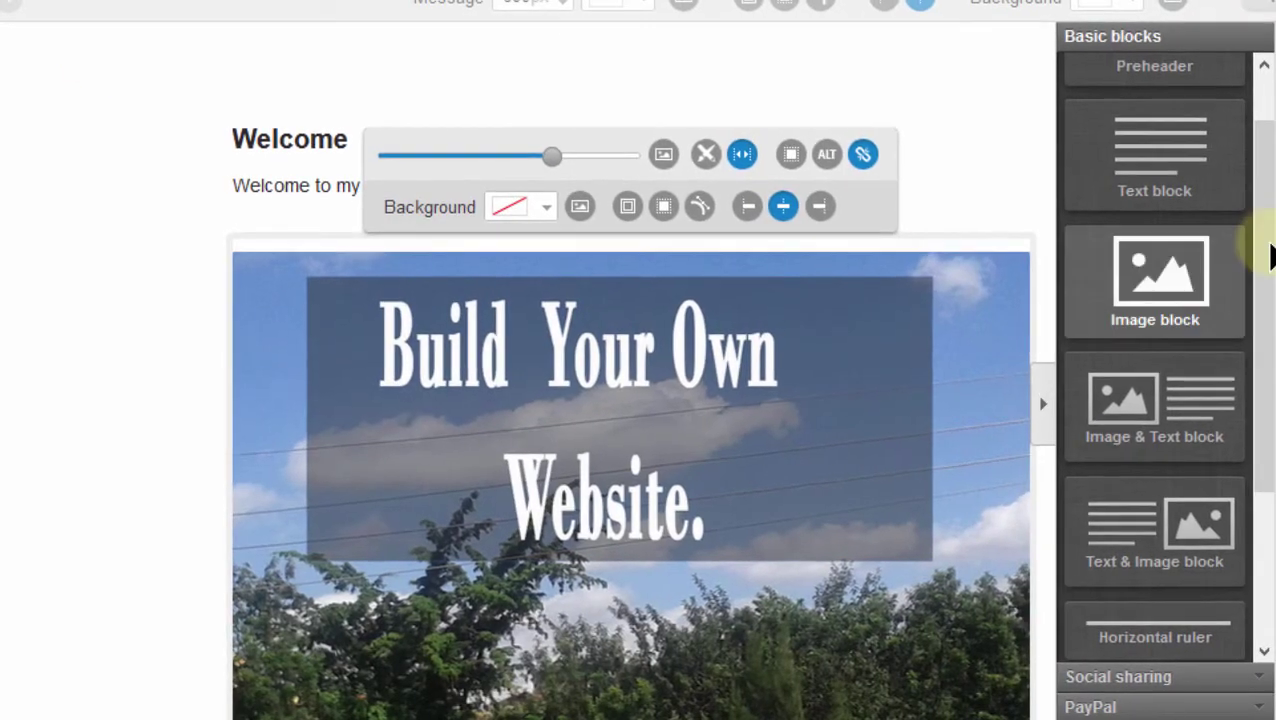
Place the Like, Tweet, Pin it, +1, Share, Forward sharing block beneath the banner.
left_click(1268, 232)
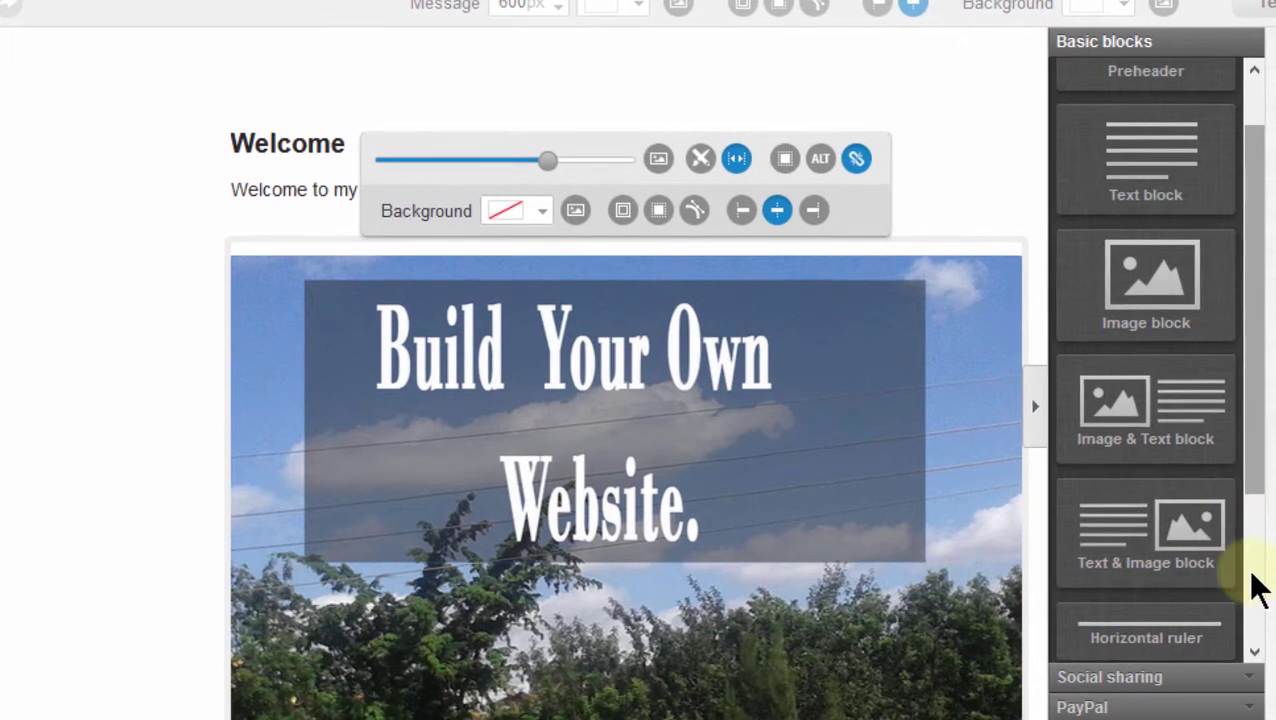
left_click_drag(1266, 250, 1256, 590)
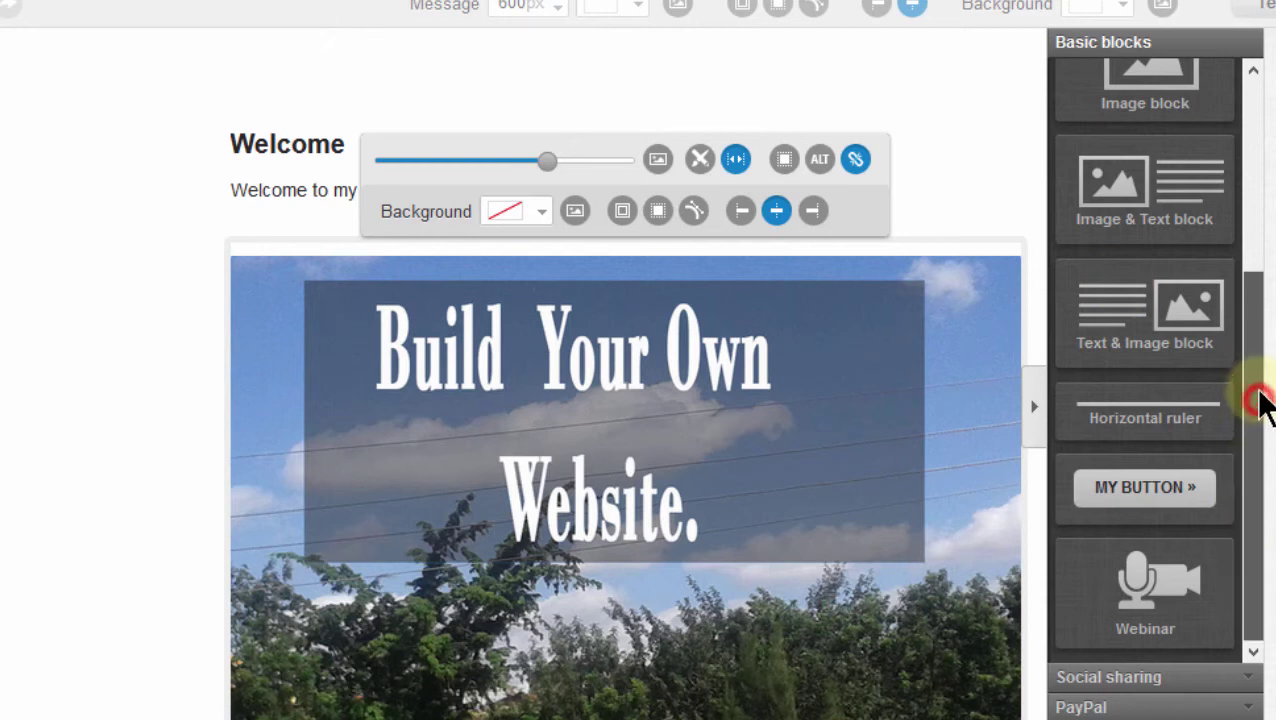
left_click_drag(1262, 398, 1266, 612)
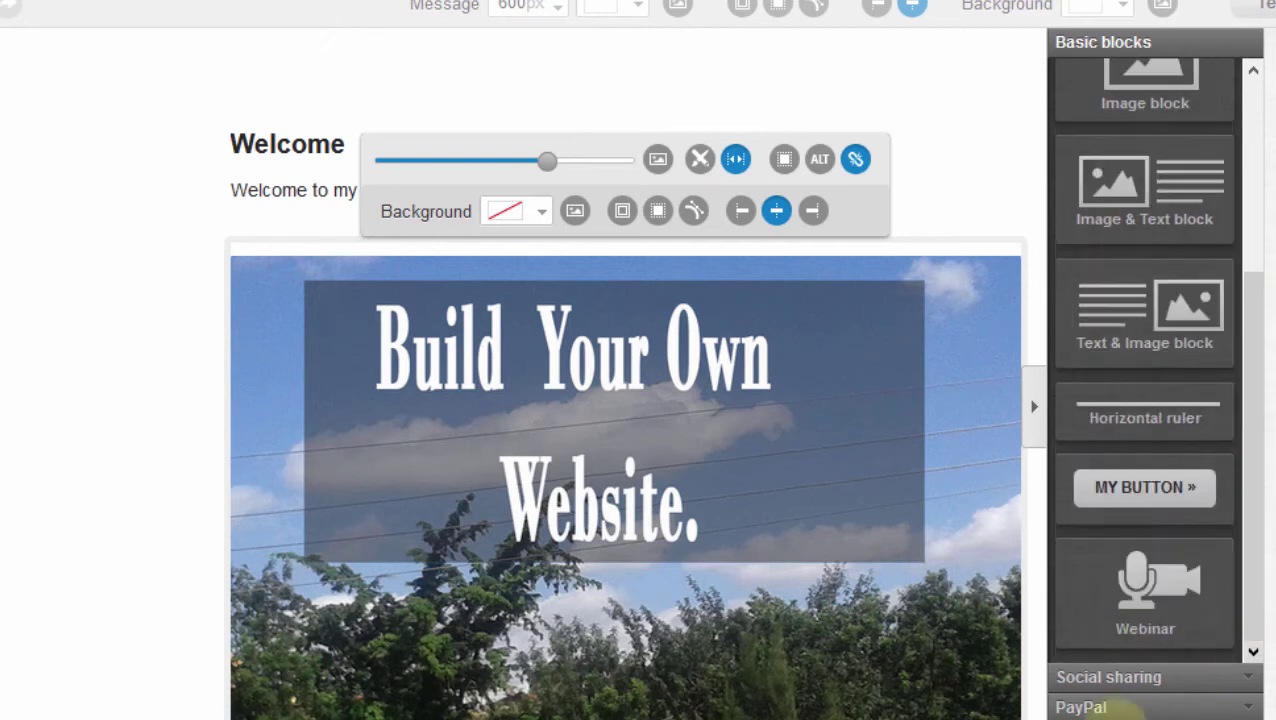
left_click(1113, 684)
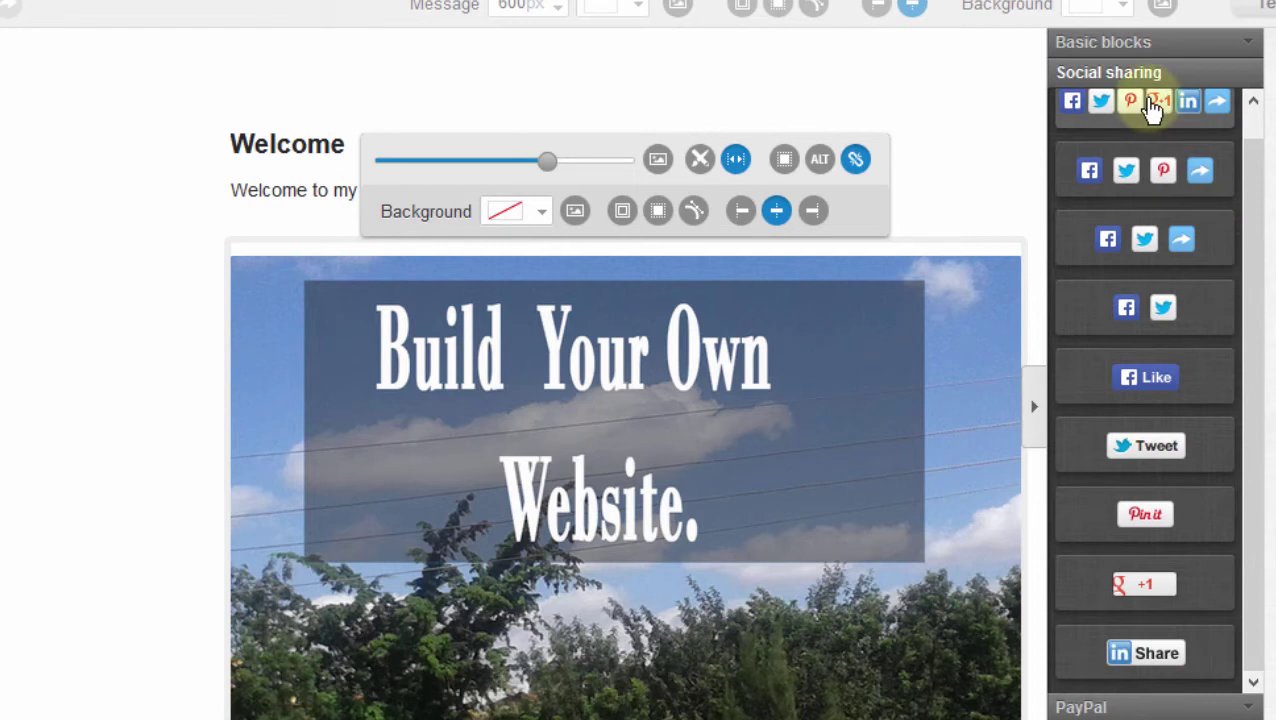
left_click_drag(1155, 108, 611, 673)
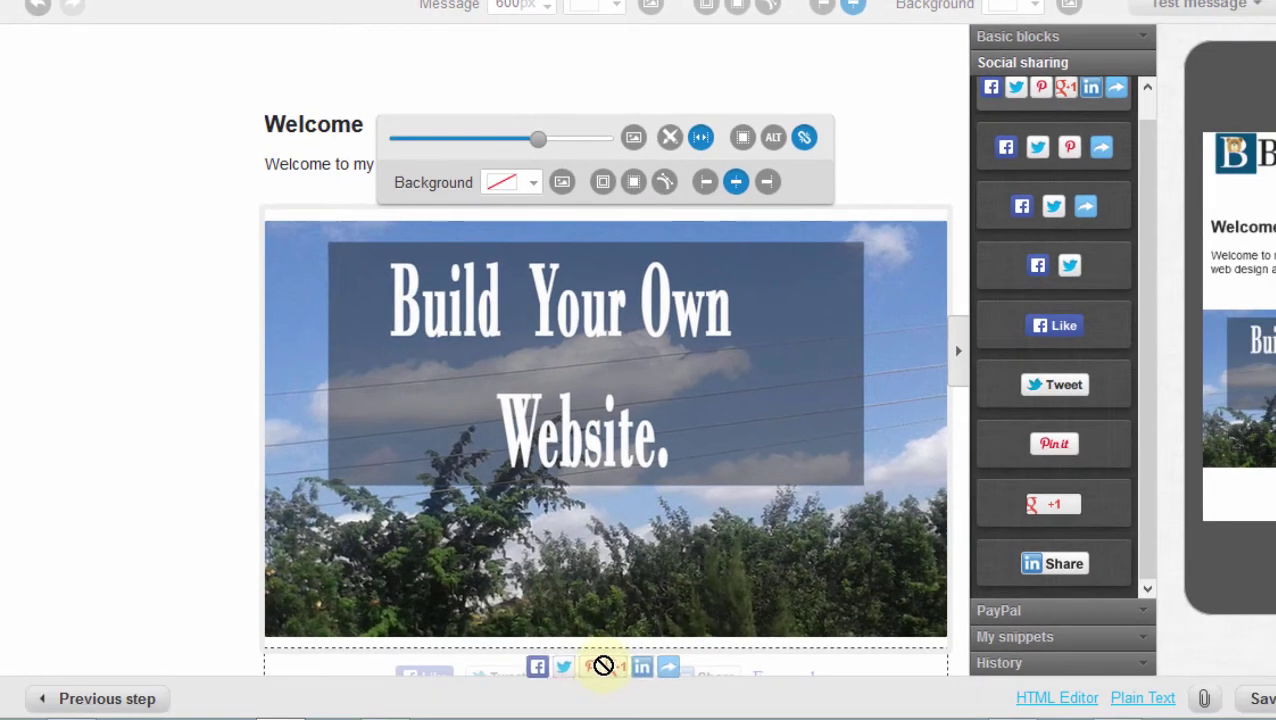
left_click_drag(611, 673, 603, 666)
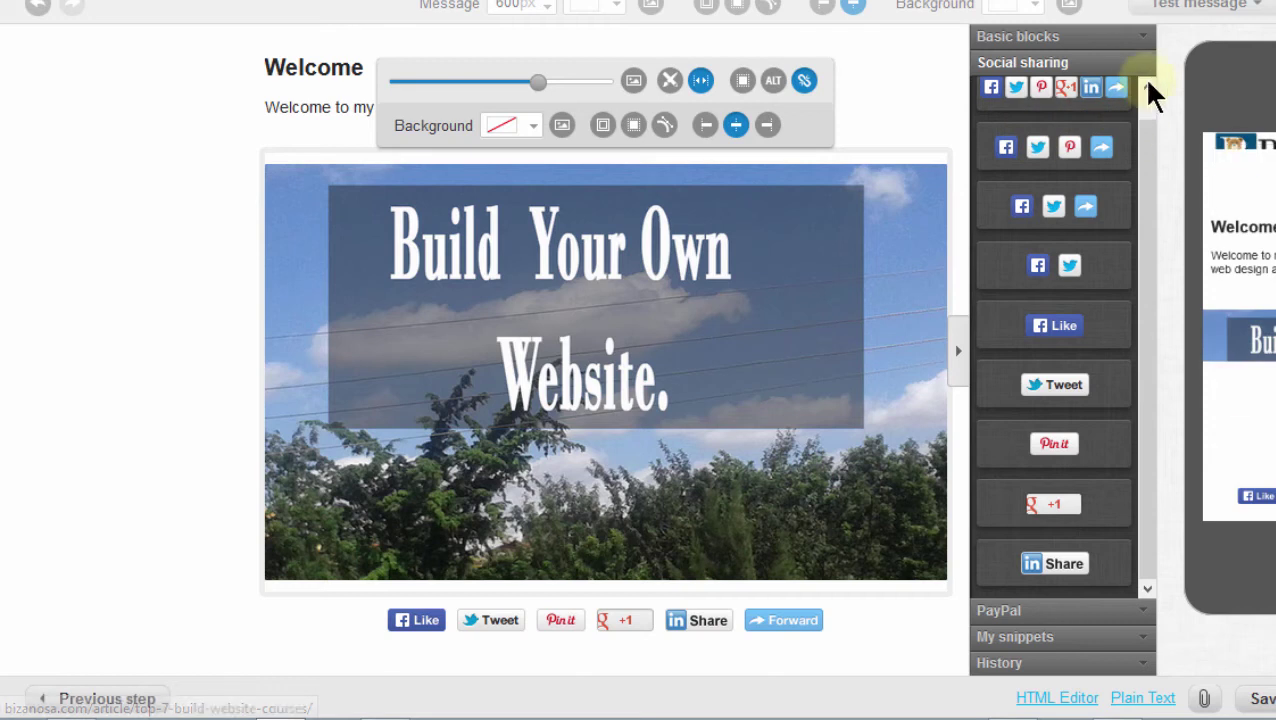
Drop a Horizontal ruler block from Basic blocks just below the Build Your Own Website banner.
left_click(1115, 40)
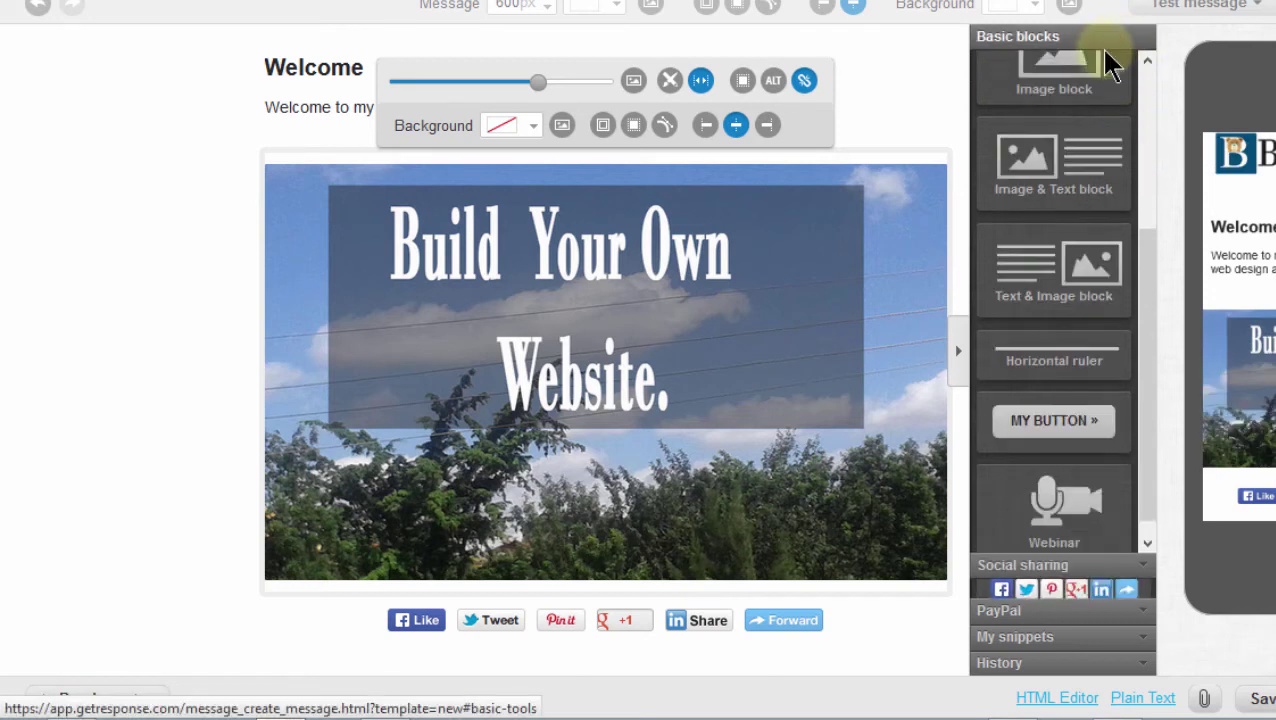
left_click_drag(1068, 381, 600, 605)
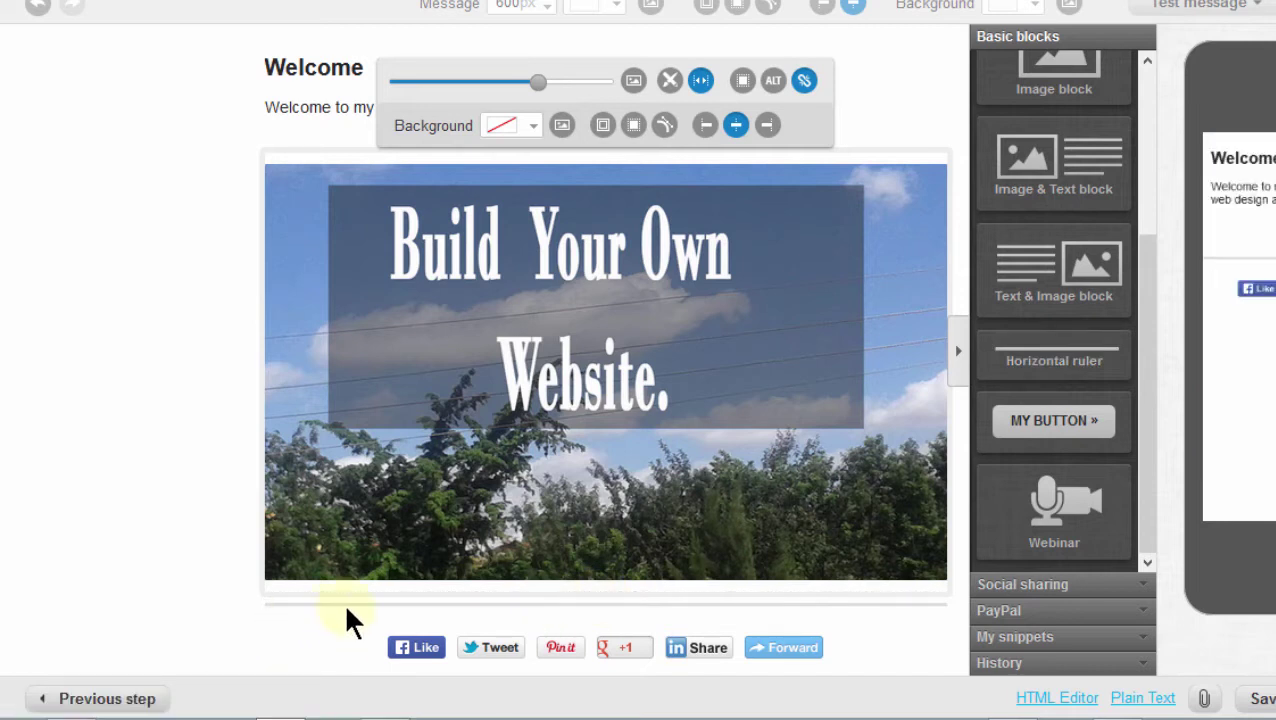
left_click_drag(1048, 358, 613, 610)
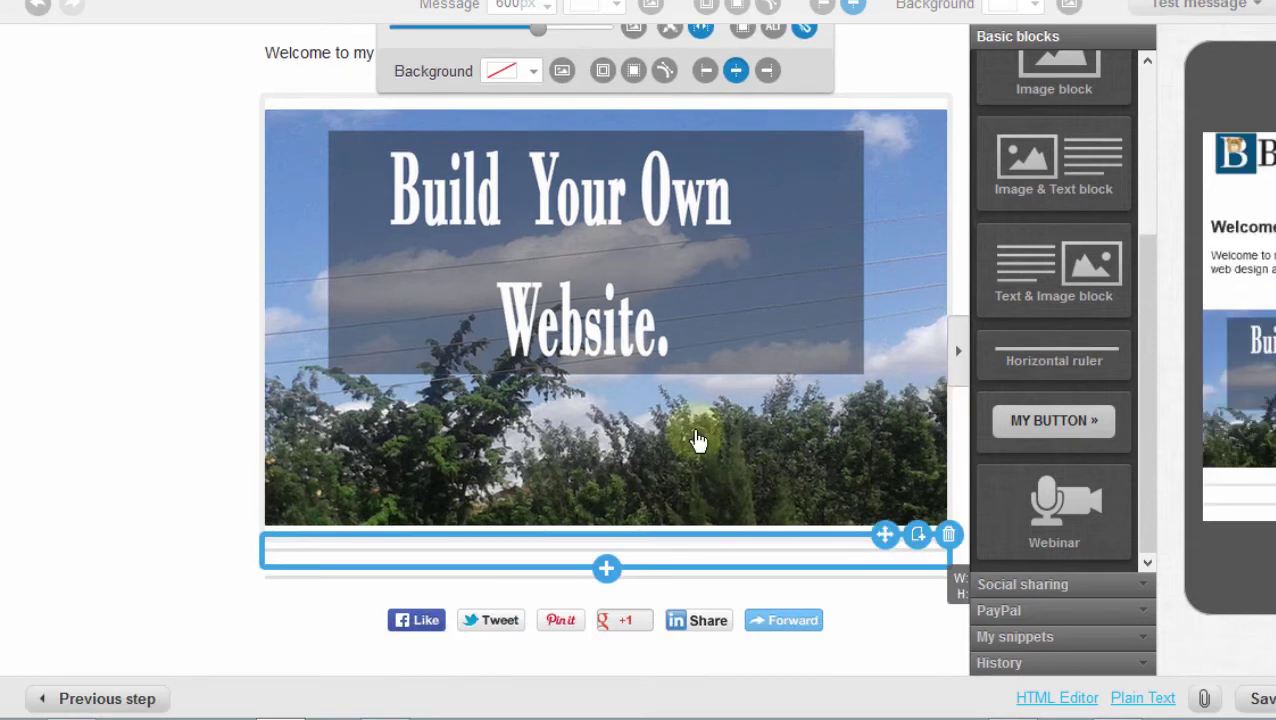
left_click(104, 390)
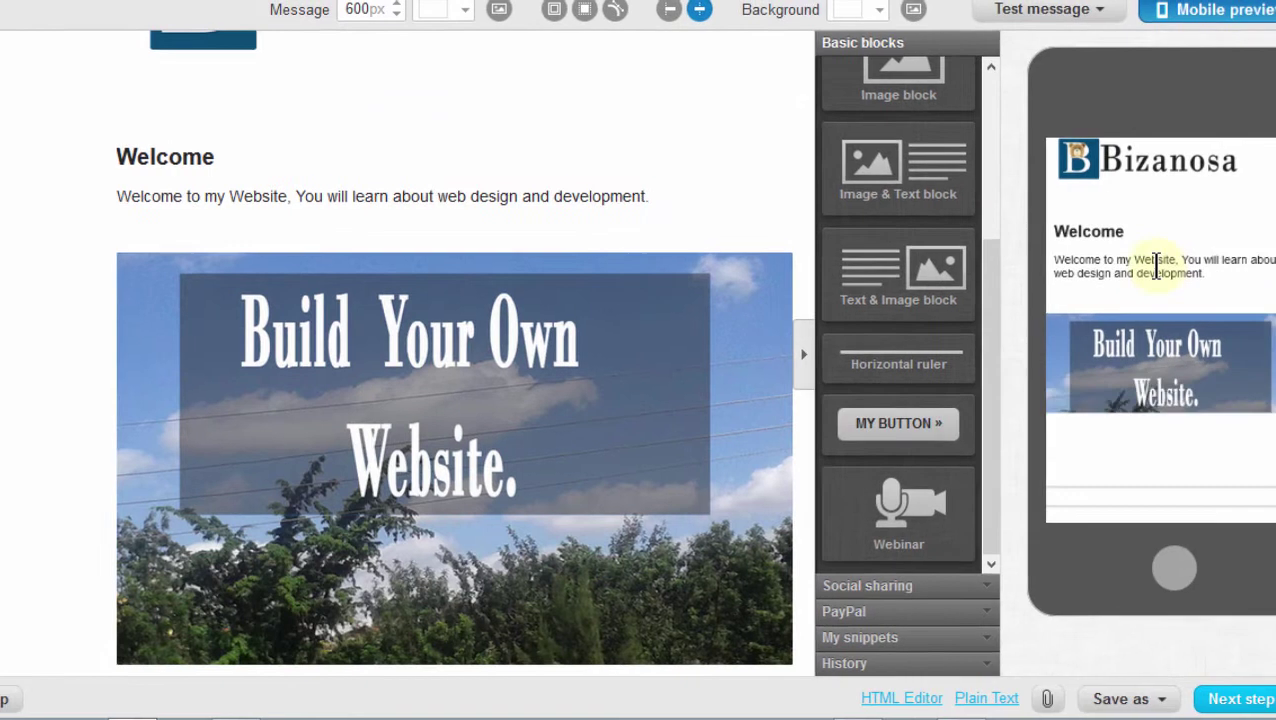
Review the mobile preview down to the share buttons, then save the message as a template.
left_click_drag(1108, 258, 1218, 258)
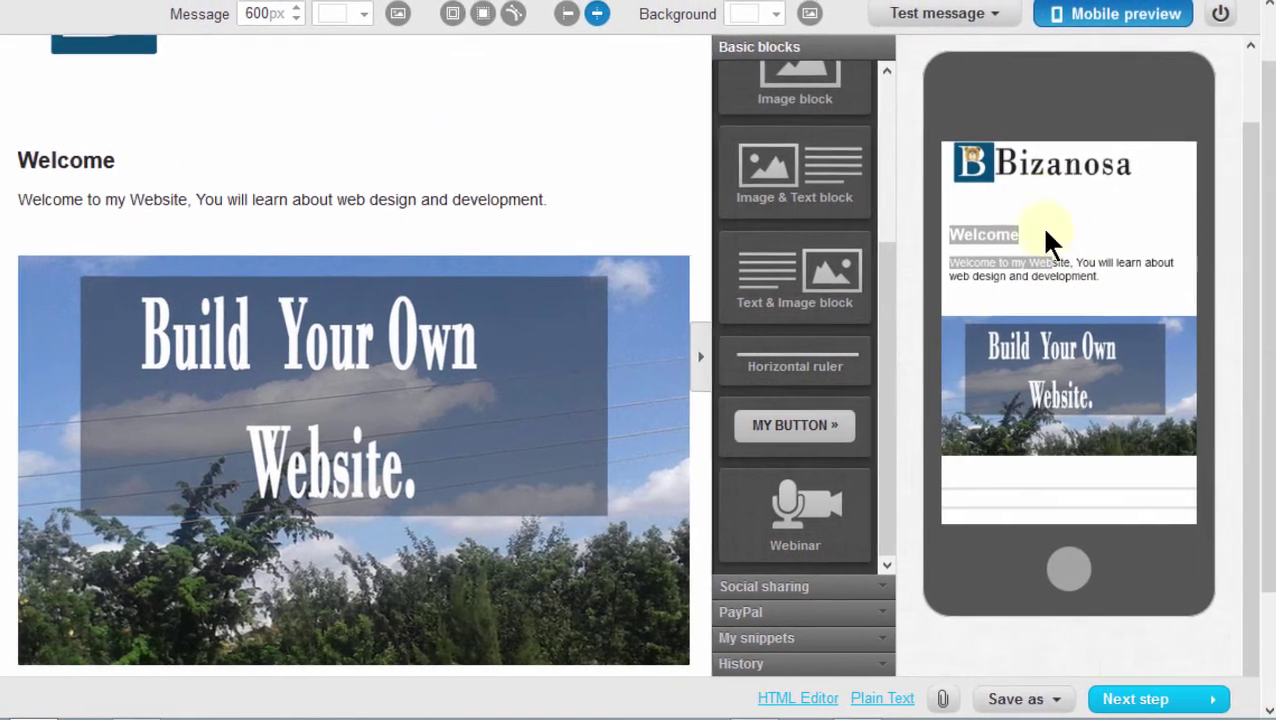
left_click(1073, 245)
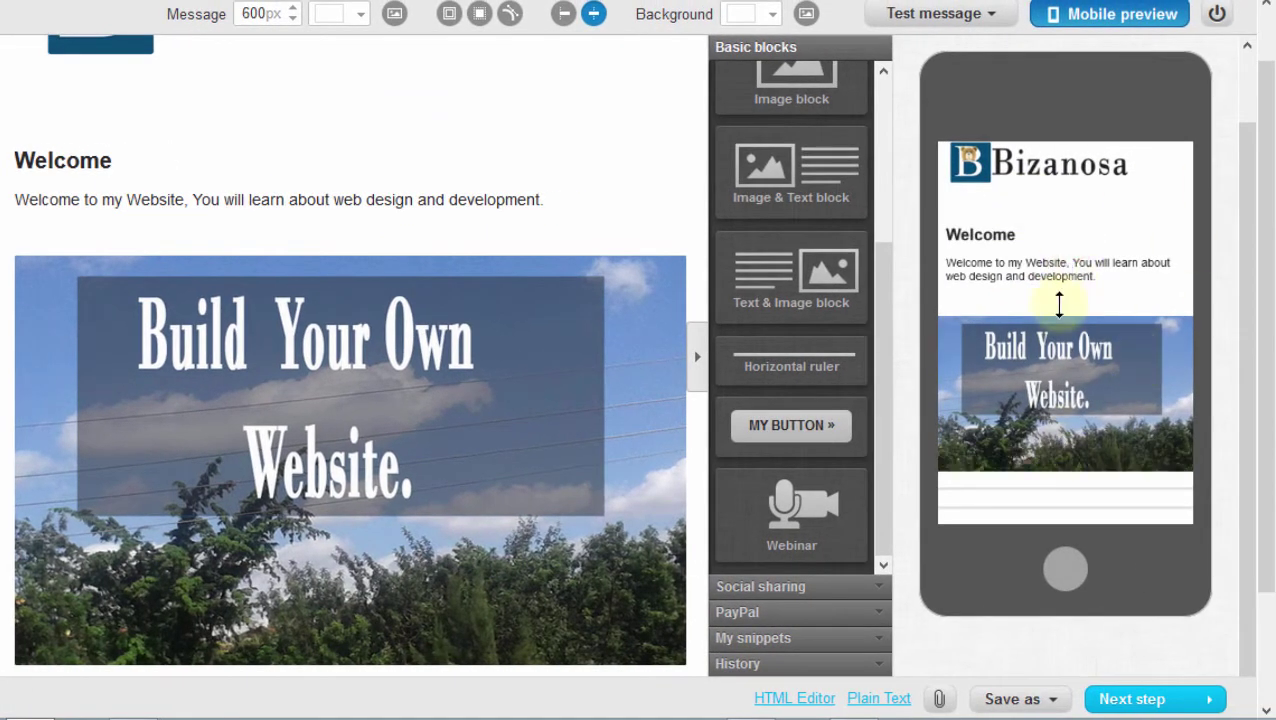
left_click(1055, 310)
scroll(1020, 137, "down", 3)
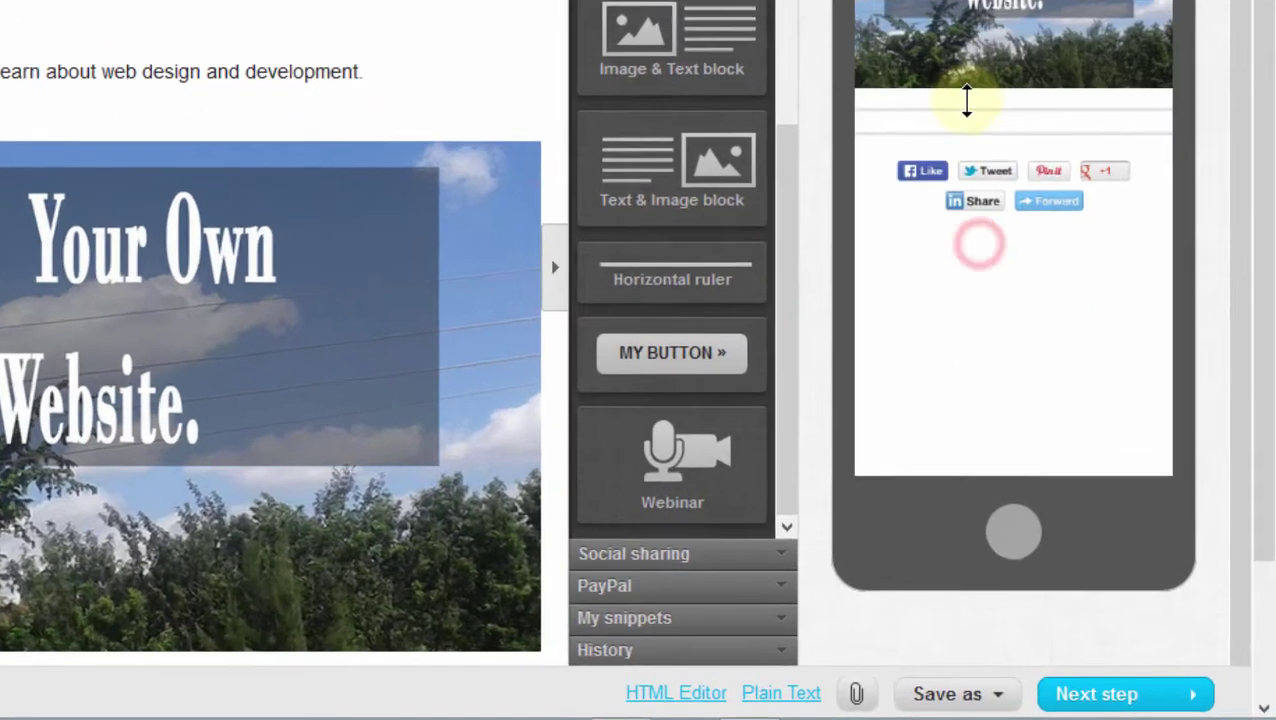
left_click(995, 697)
left_click(977, 621)
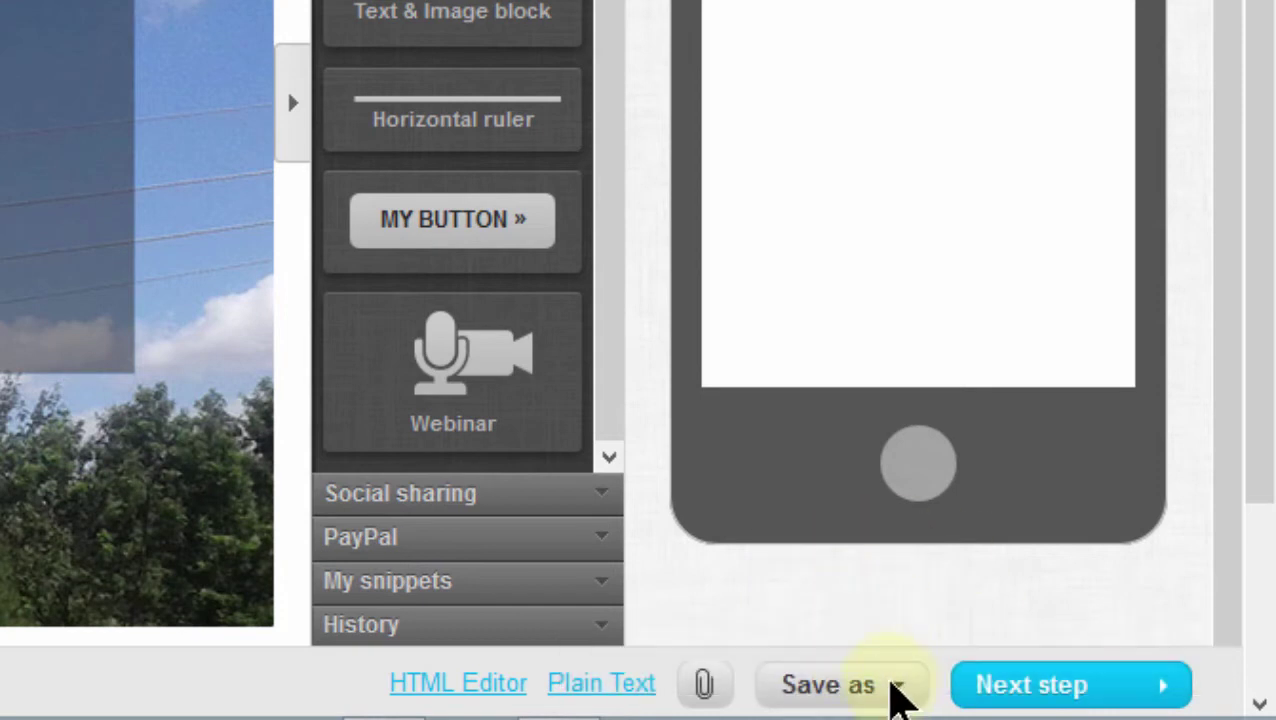
Save the message as a draft and proceed to the Recipients step listing available campaigns.
left_click(895, 690)
left_click(792, 630)
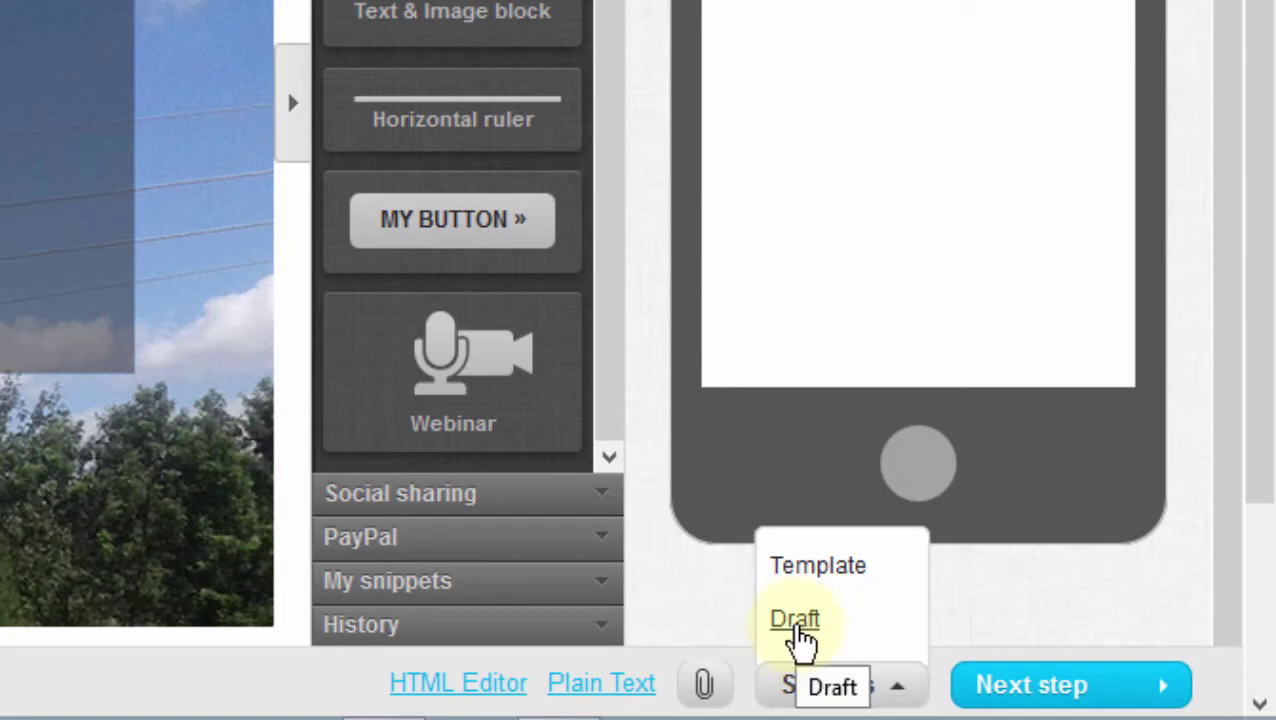
left_click(800, 630)
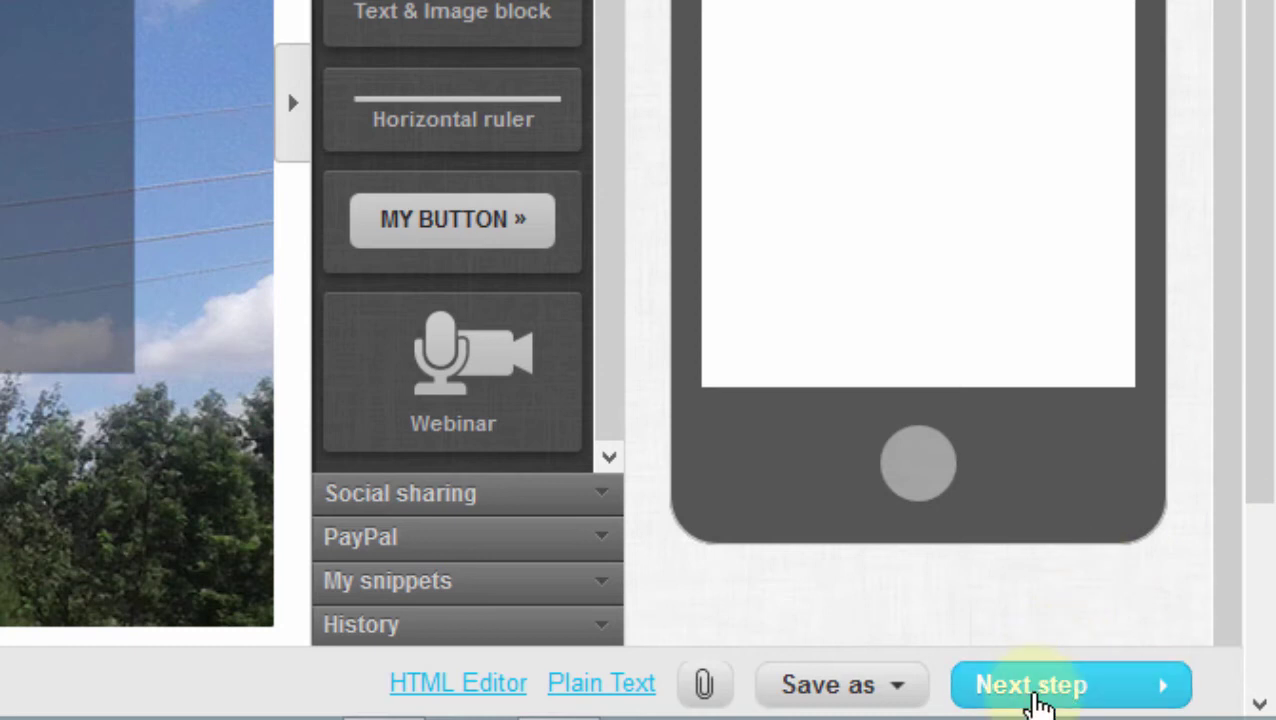
left_click(1036, 690)
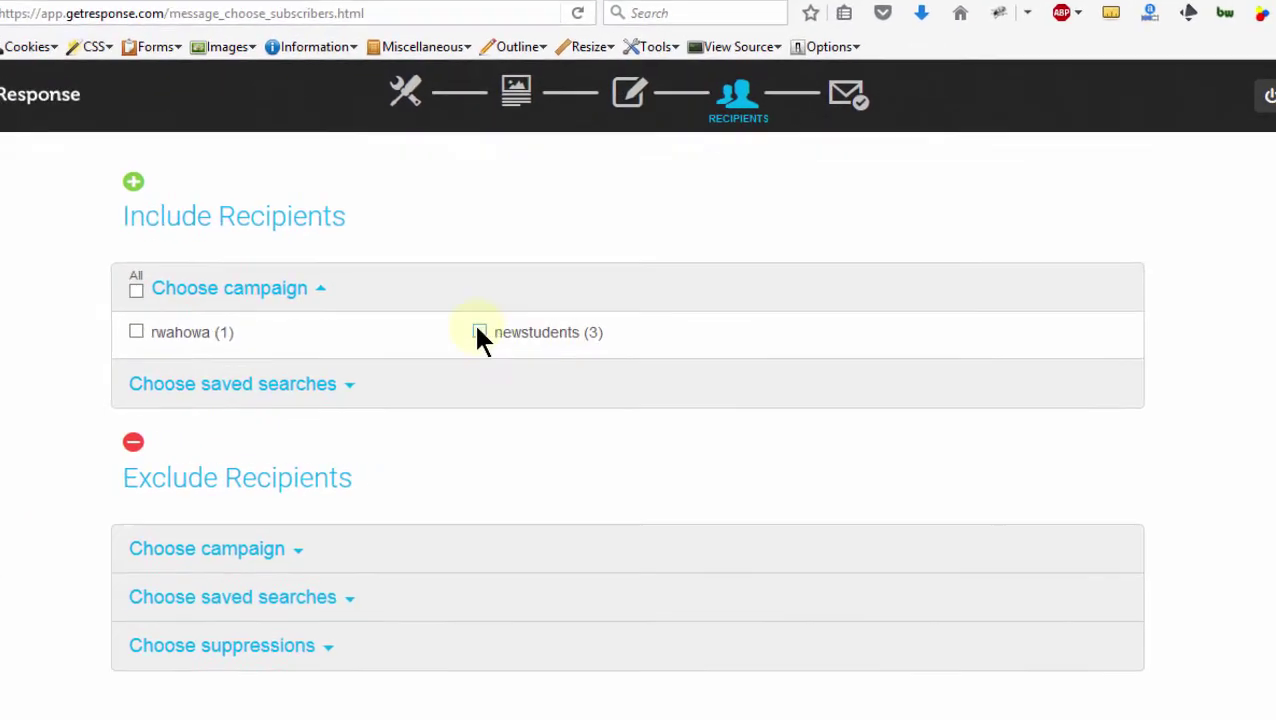
Tick the newstudents campaign (3 subscribers) and continue to the message summary.
left_click(479, 332)
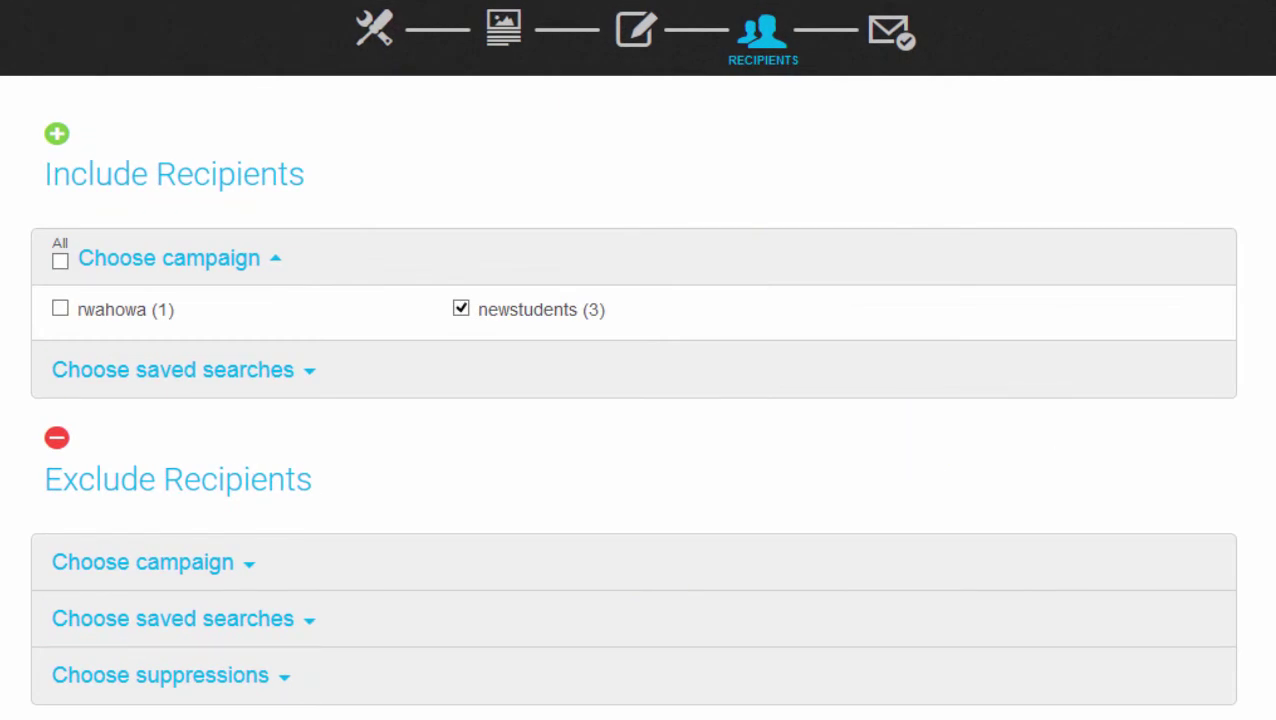
scroll(1147, 662, "down", 3)
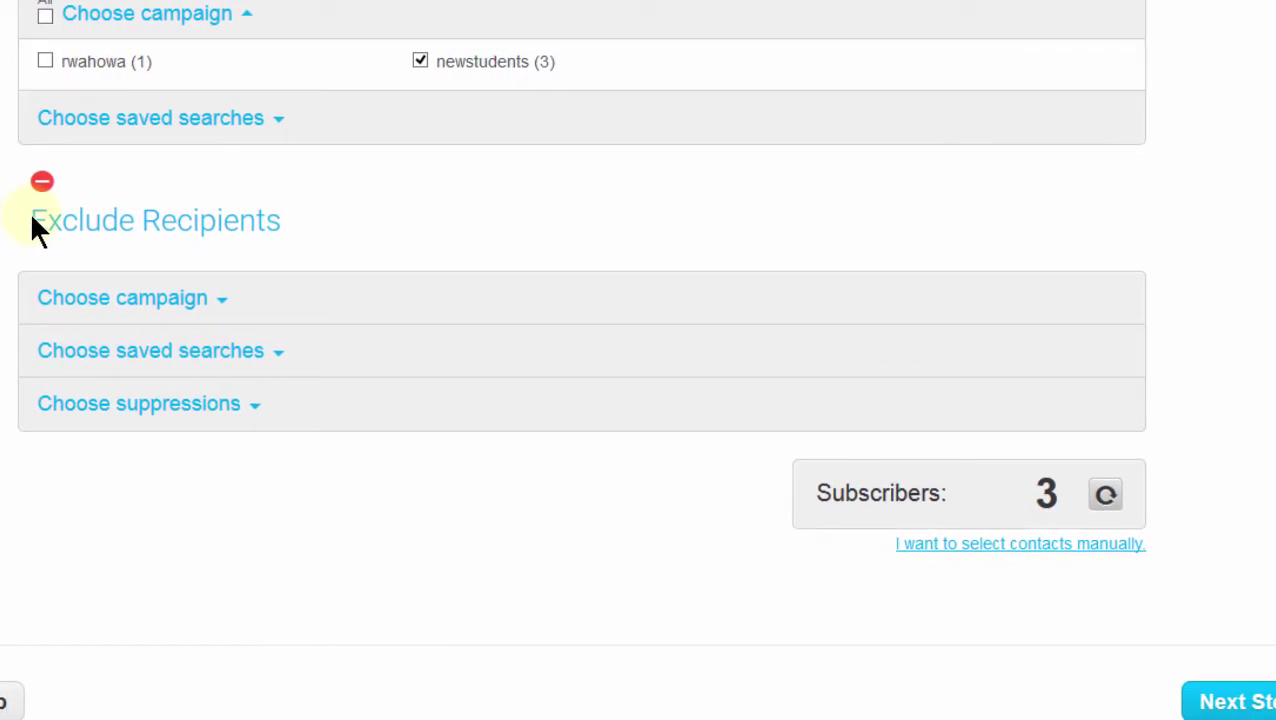
double_click(70, 229)
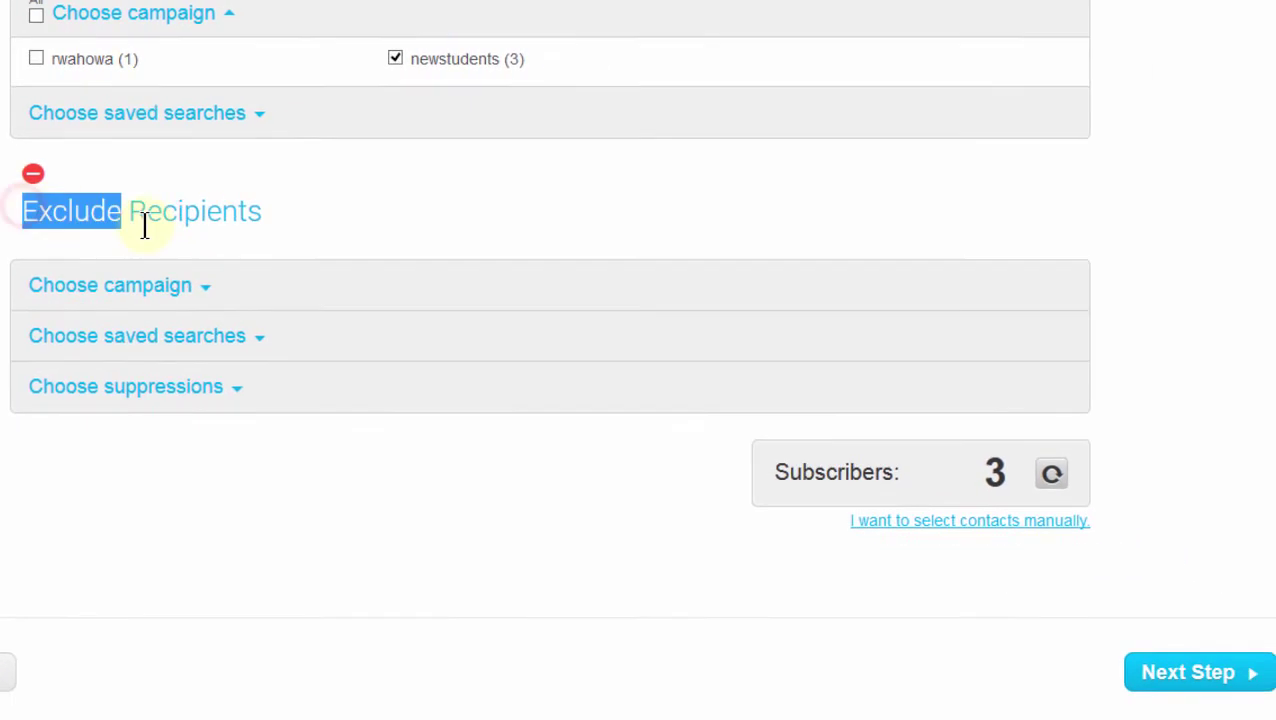
left_click(1178, 672)
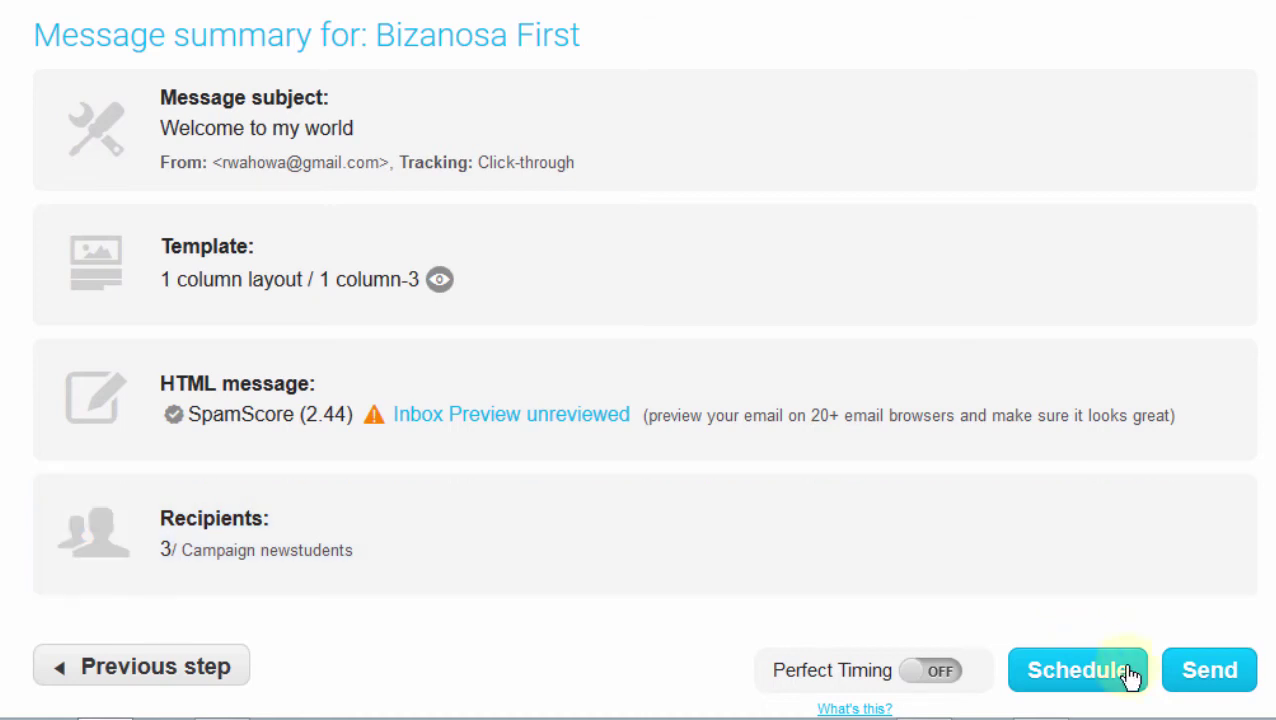
Send Bizanosa First to the newstudents campaign immediately.
left_click(1209, 674)
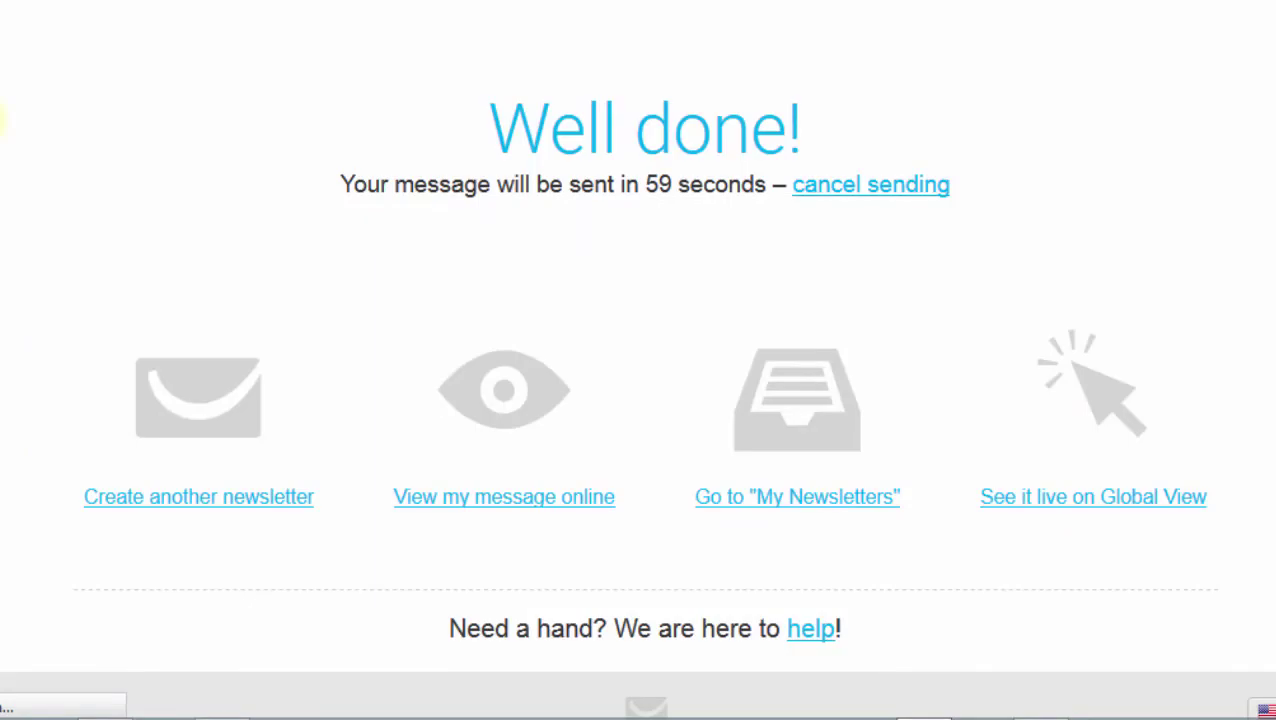
Leave the 'Well done!' page for My Newsletters, where Bizanosa First shows as sending.
scroll(480, 220, "down", 1)
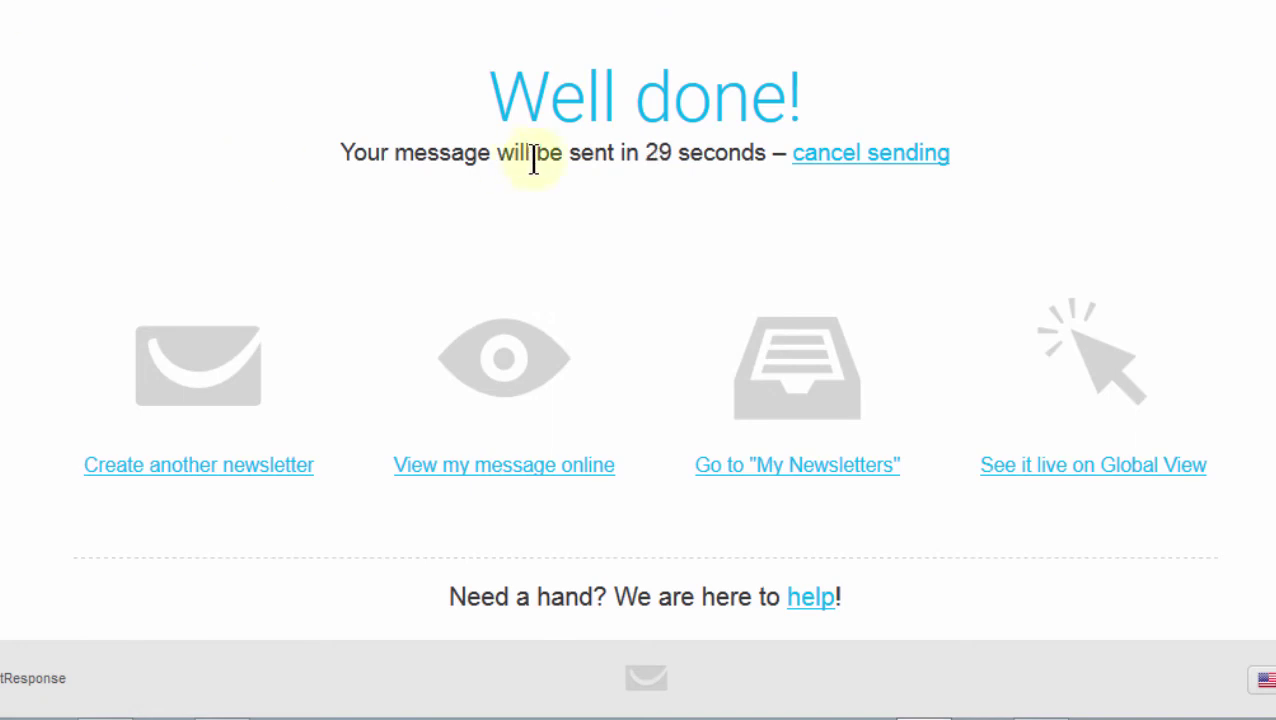
left_click(643, 148)
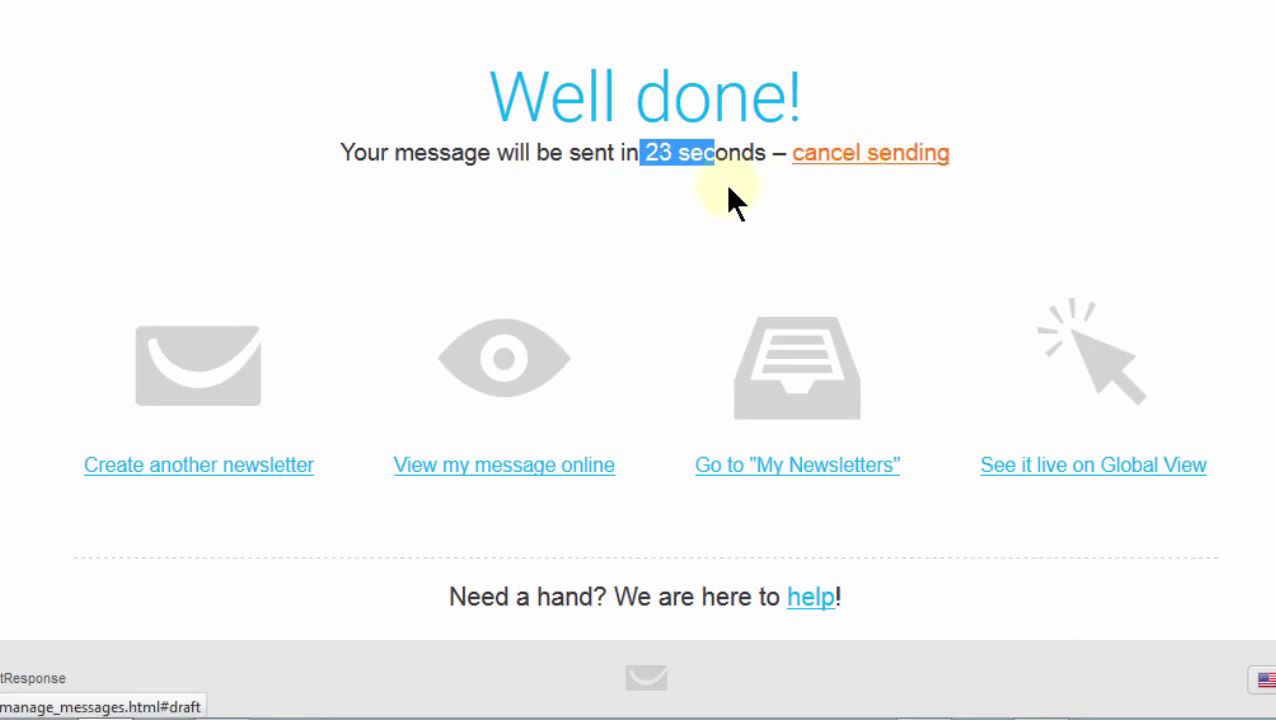
left_click(459, 177)
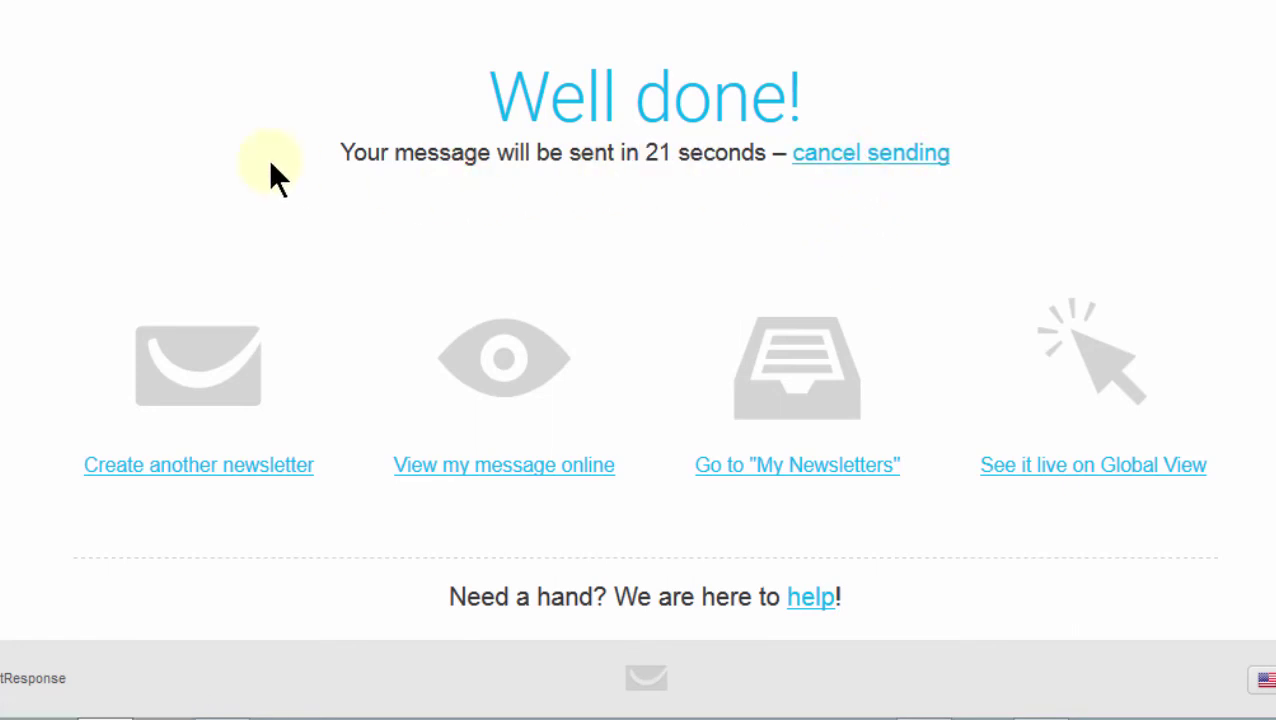
left_click(490, 276)
left_click(163, 458)
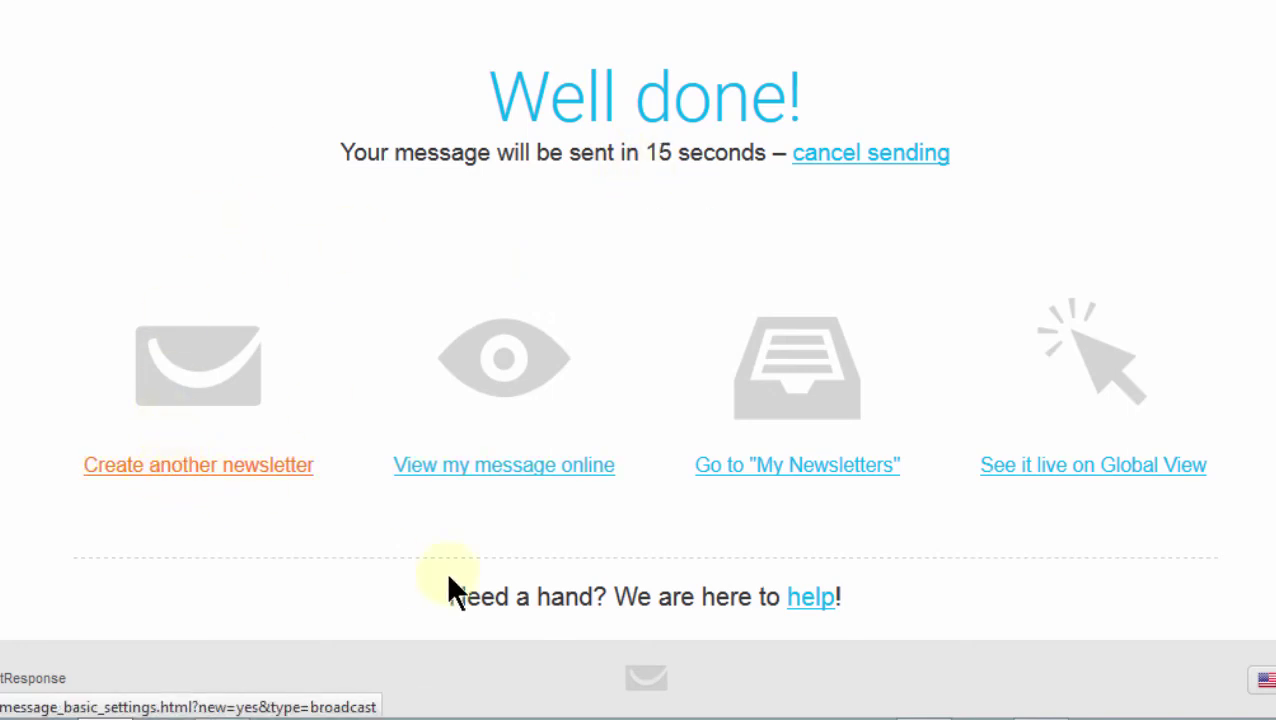
left_click(508, 470)
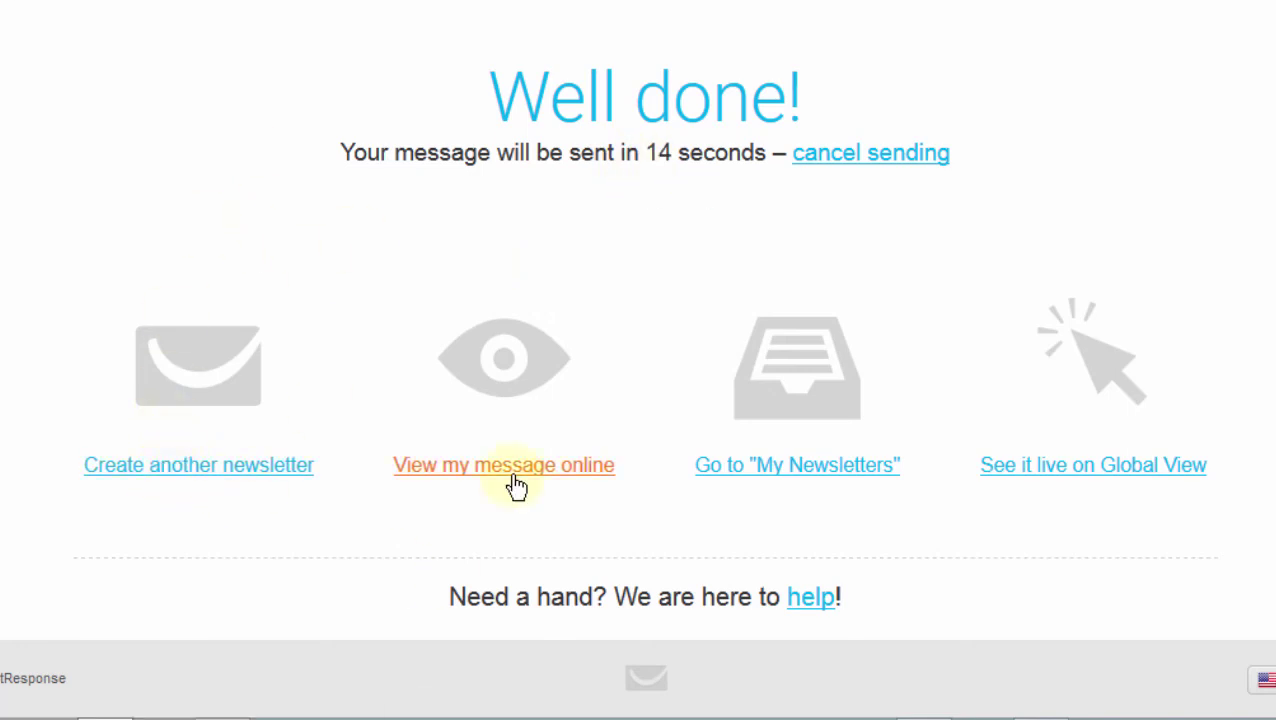
left_click(792, 472)
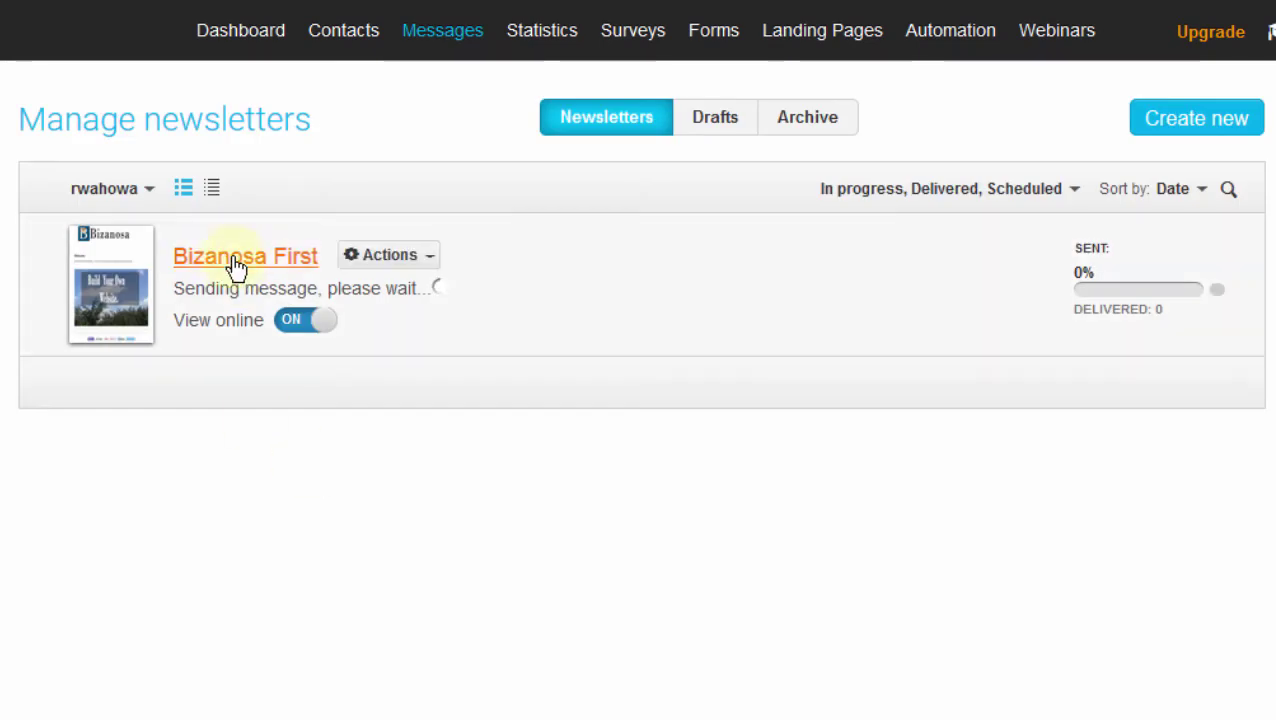
mouse_move(640, 285)
left_click(176, 287)
left_click_drag(194, 289, 322, 295)
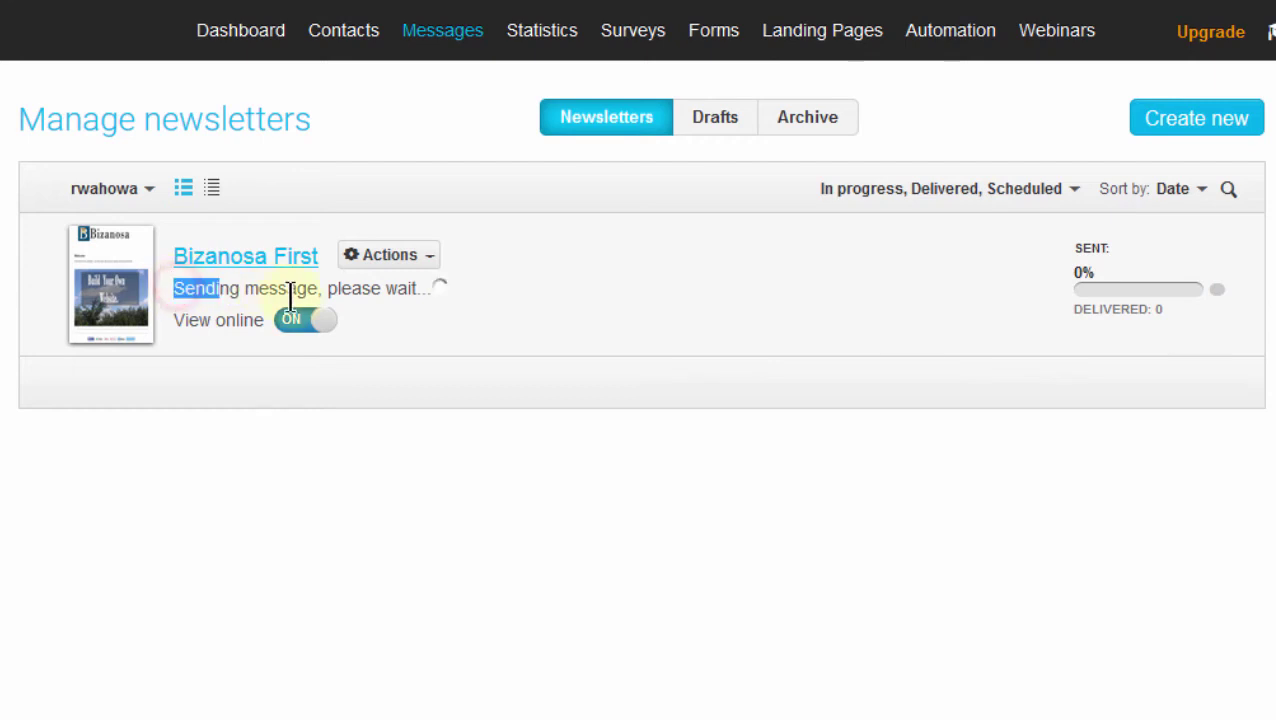
left_click(505, 526)
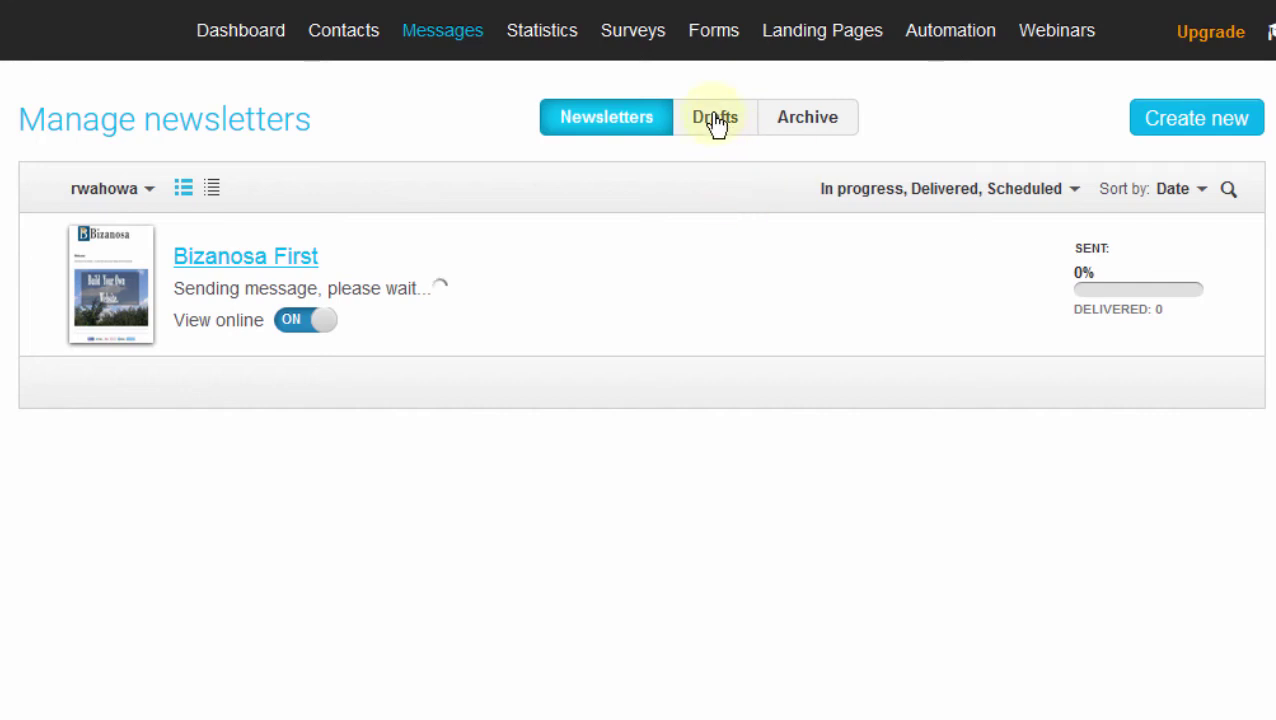
left_click(714, 120)
left_click(449, 35)
mouse_move(600, 284)
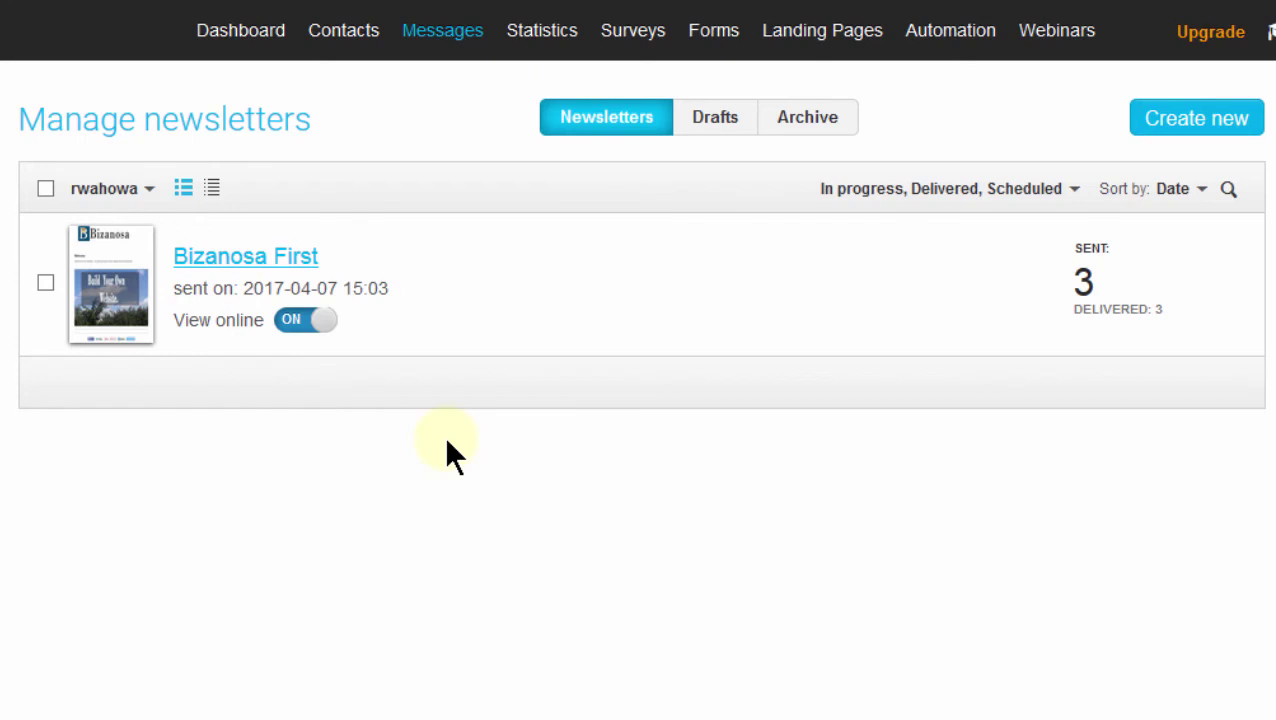
mouse_move(1104, 282)
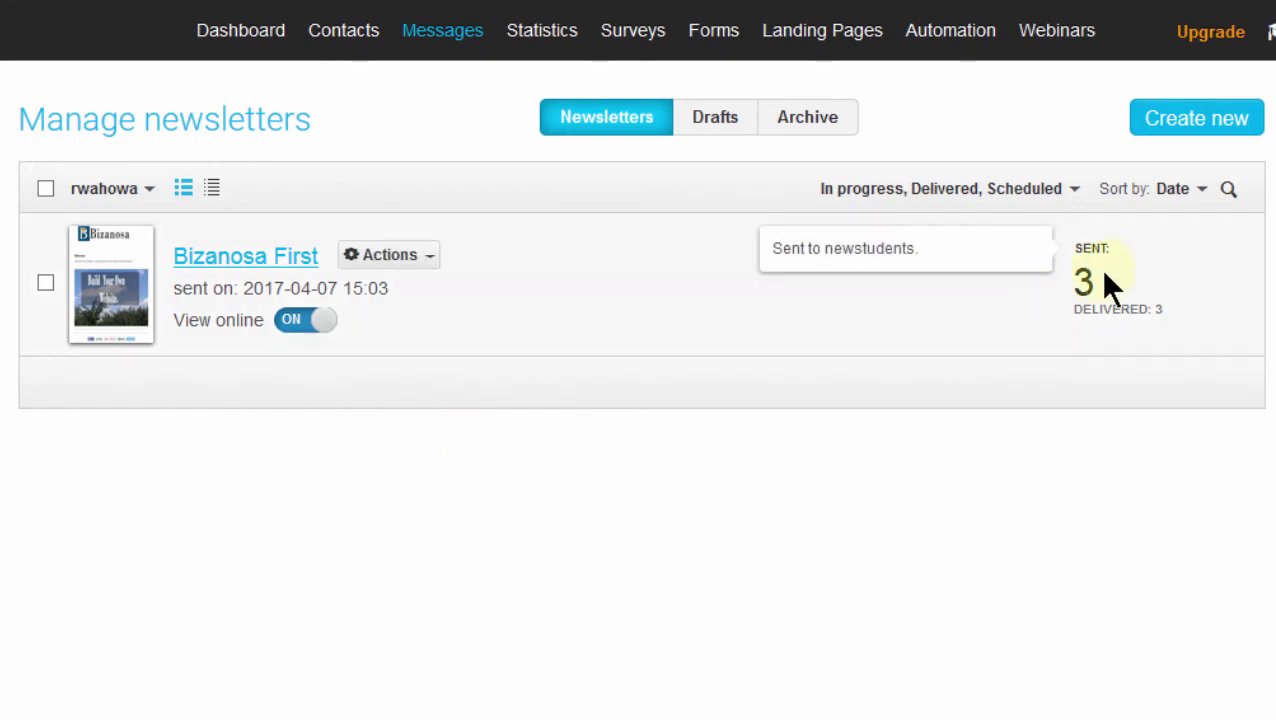
left_click_drag(1104, 286, 983, 302)
left_click(598, 316)
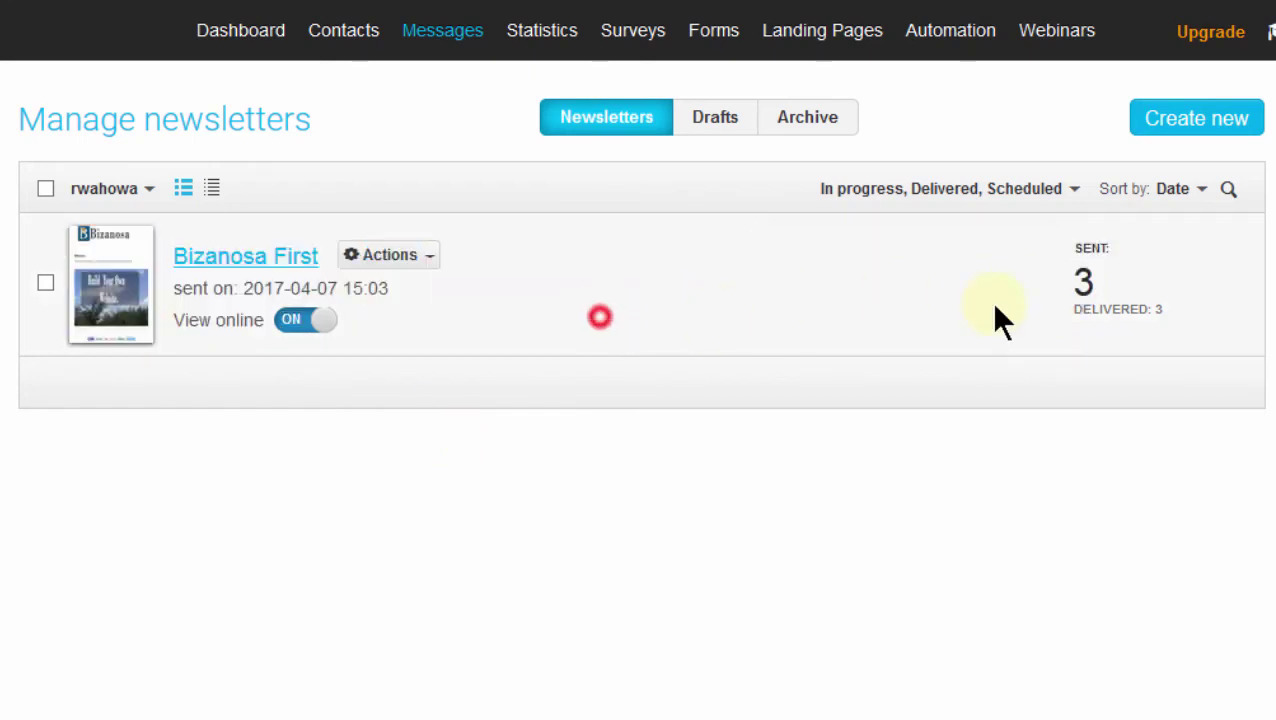